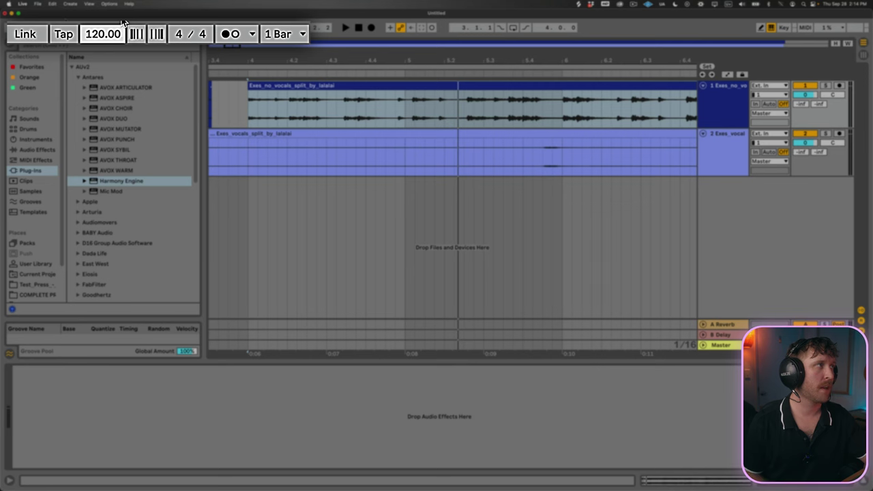
- Raise the project tempo to 134 BPM and play the instrumental clip from bar 4 to check its alignment
{"action": "key", "text": "Up"}
{"action": "key", "text": "Up"}
{"action": "key", "text": "Up"}
{"action": "key", "text": "Up"}
{"action": "key", "text": "Up"}
{"action": "key", "text": "Up"}
{"action": "key", "text": "Up"}
{"action": "key", "text": "Up"}
{"action": "key", "text": "Up"}
{"action": "key", "text": "Up"}
{"action": "key", "text": "Up"}
{"action": "key", "text": "Up"}
{"action": "key", "text": "Up"}
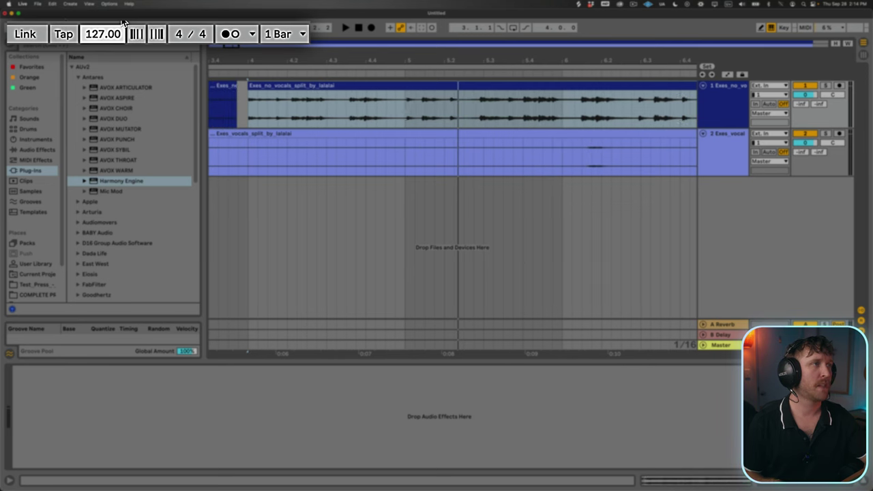
{"action": "left_click", "coordinate": [324, 87]}
{"action": "key", "text": "space"}
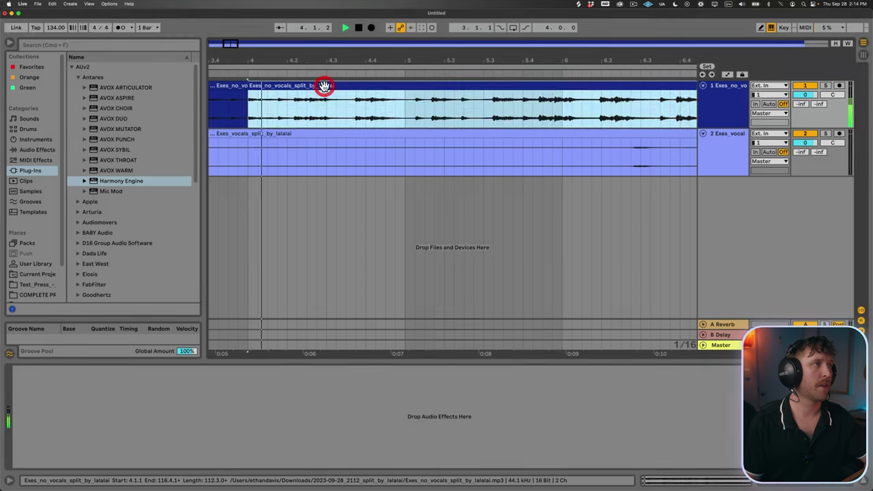
{"action": "left_click", "coordinate": [56, 29]}
{"action": "key", "text": "space"}
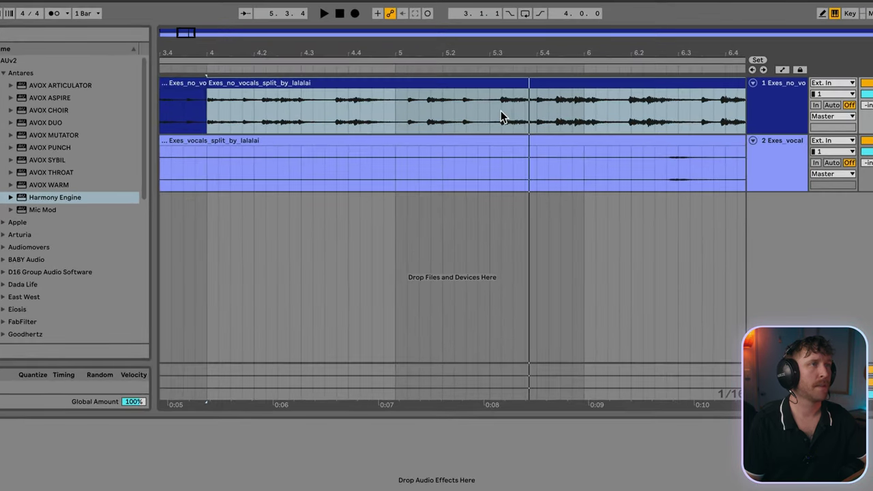
- Set the tempo to 172 BPM so the instrumental's hit near beat 5.3 lines up with bar 6, and play from bar 4
{"action": "left_click", "coordinate": [501, 114]}
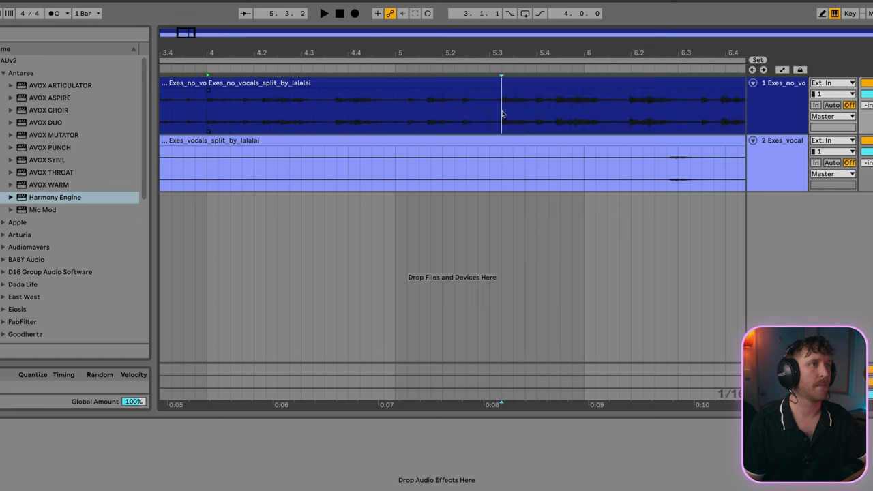
{"action": "left_click_drag", "start_coordinate": [501, 109], "coordinate": [579, 103]}
{"action": "left_click", "coordinate": [585, 104]}
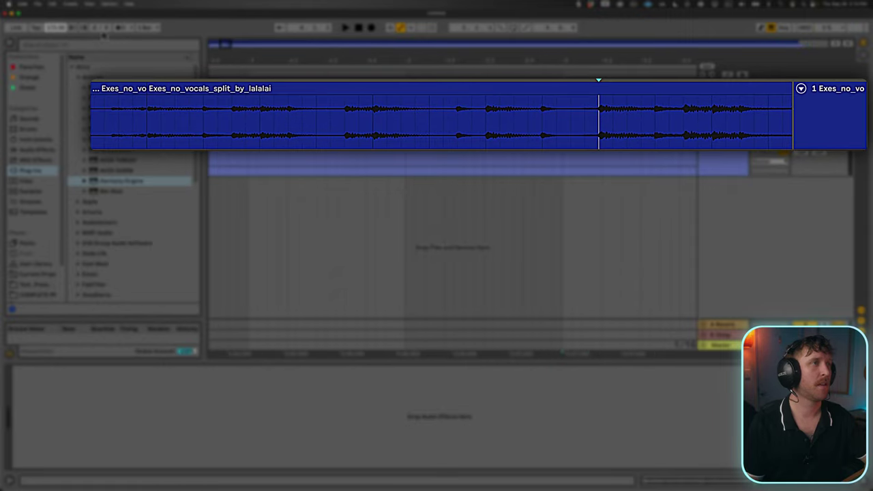
{"action": "left_click", "coordinate": [332, 88]}
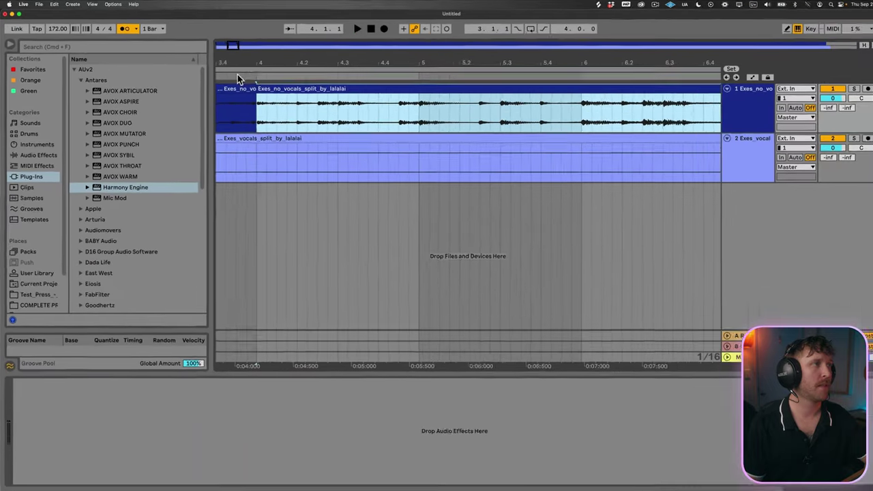
{"action": "key", "text": "space"}
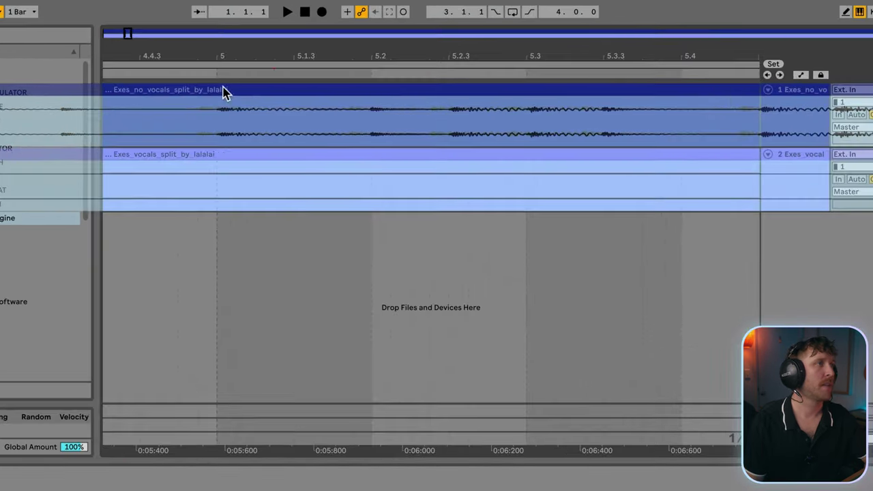
- Solo the instrumental track and play its drums from bar 9 with the metronome turned off
{"action": "left_click_drag", "start_coordinate": [355, 56], "coordinate": [355, 34]}
{"action": "left_click", "coordinate": [360, 89]}
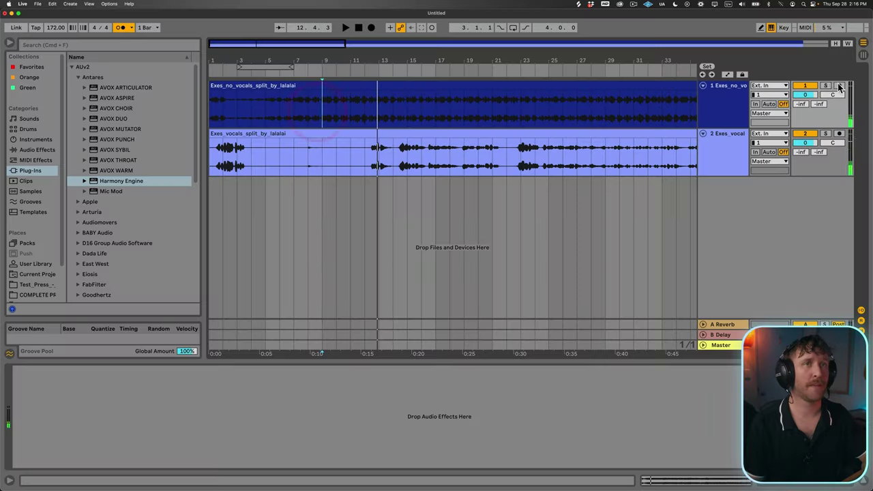
{"action": "left_click", "coordinate": [826, 85]}
{"action": "key", "text": "space"}
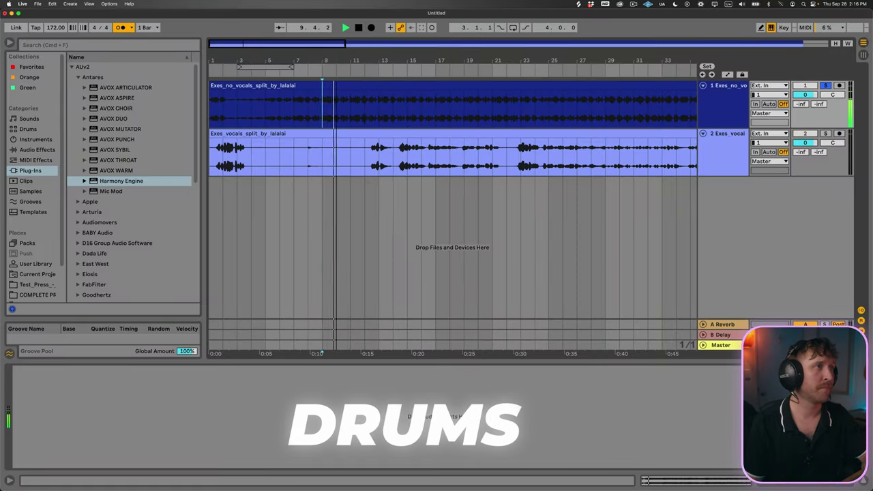
{"action": "key", "text": "plus"}
{"action": "left_click", "coordinate": [121, 28]}
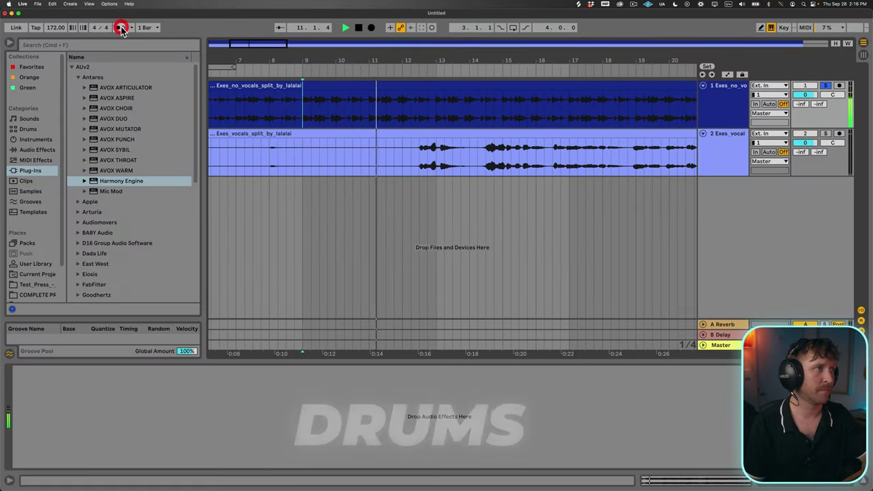
{"action": "left_click", "coordinate": [305, 105]}
{"action": "key", "text": "space"}
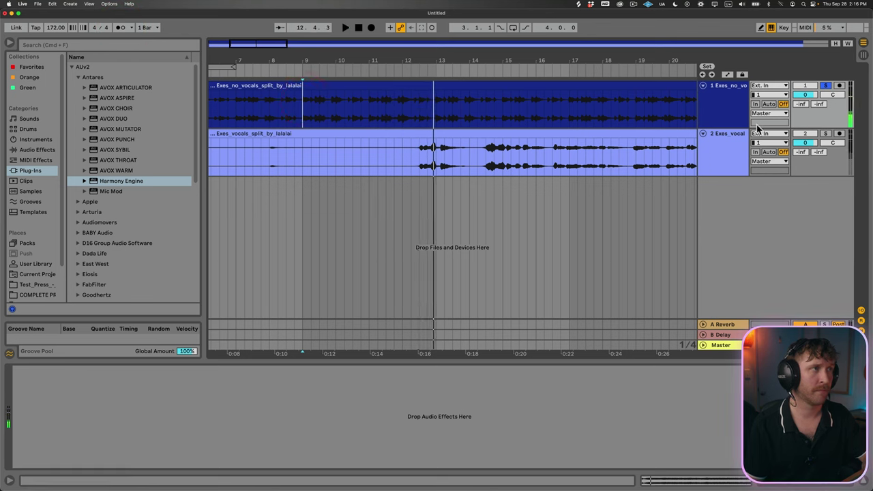
- Insert an audio track below the instrumental track and audition samples from the Kicks CPP folder for a matching kick
{"action": "left_click", "coordinate": [727, 98]}
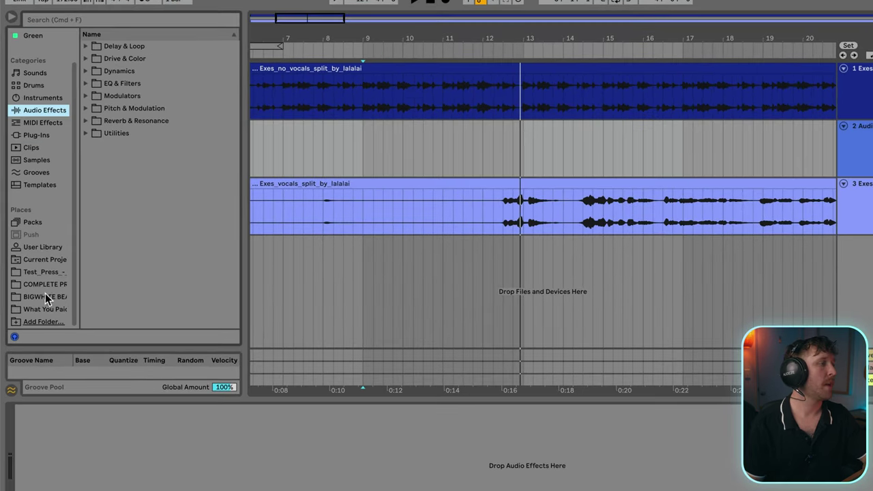
{"action": "left_click", "coordinate": [42, 284]}
{"action": "left_click", "coordinate": [91, 95]}
{"action": "left_click", "coordinate": [130, 144]}
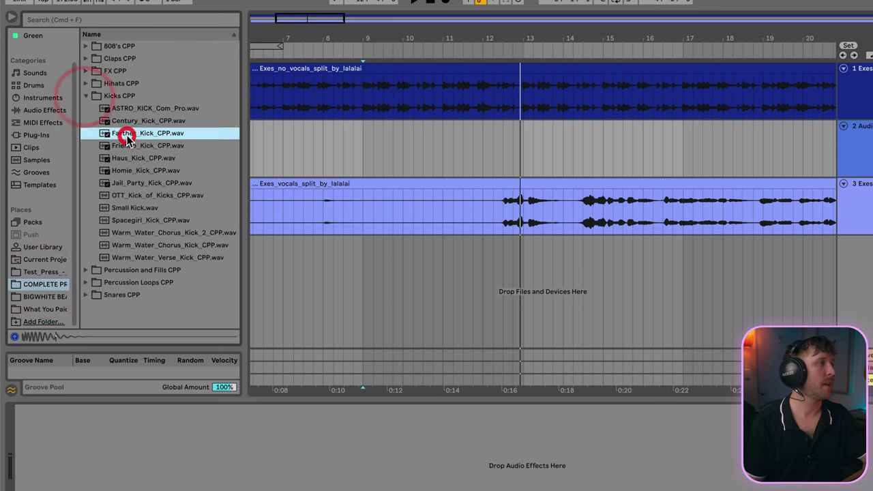
{"action": "left_click", "coordinate": [133, 157]}
{"action": "left_click", "coordinate": [126, 171]}
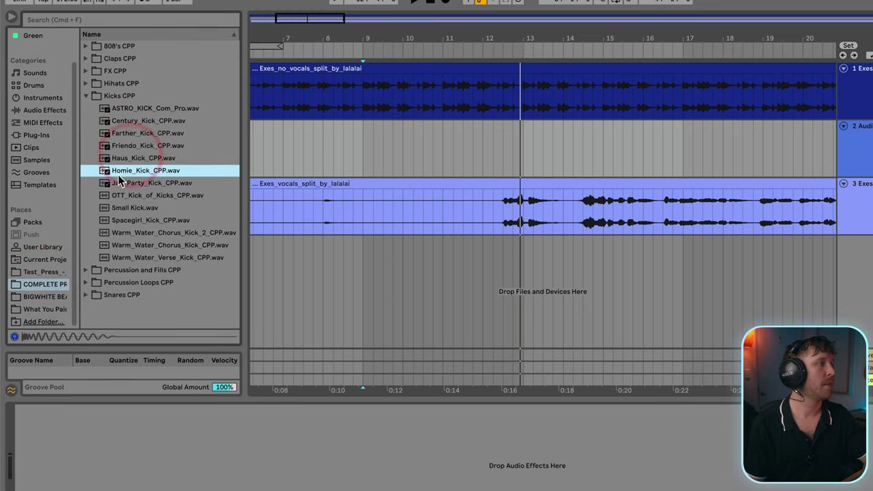
{"action": "left_click", "coordinate": [127, 145]}
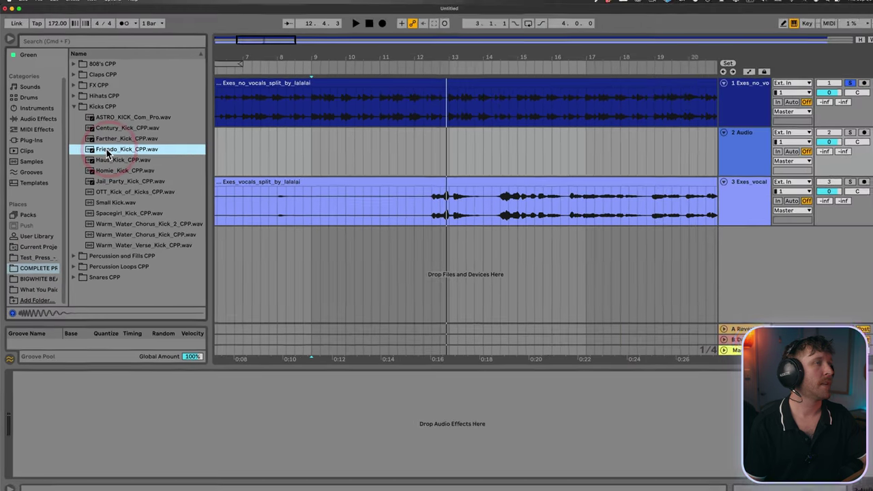
- Place Friendo_Kick_CPP.wav at bar 9 on the new audio track and play it against the instrumental
{"action": "left_click_drag", "start_coordinate": [107, 154], "coordinate": [306, 162]}
{"action": "key", "text": "space"}
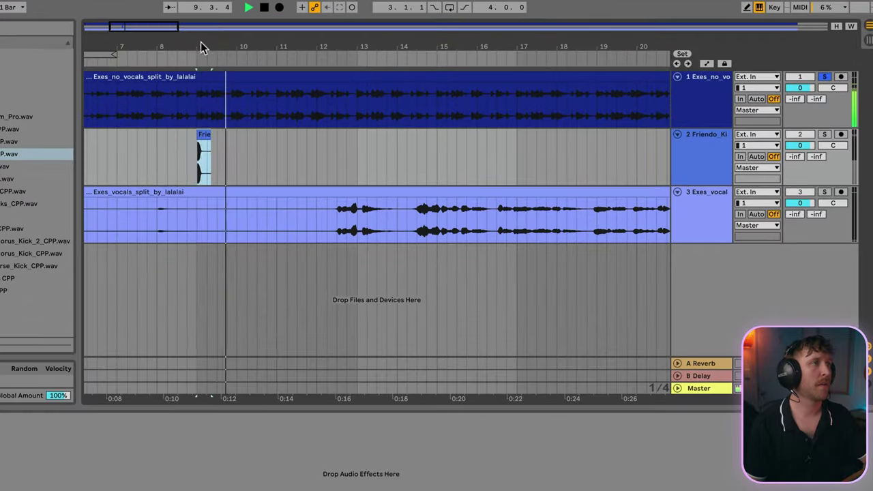
{"action": "left_click_drag", "start_coordinate": [253, 51], "coordinate": [222, 87]}
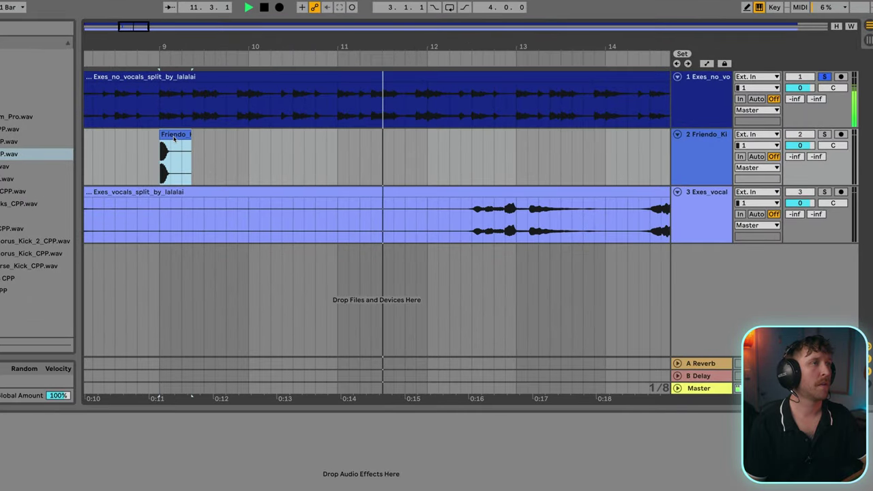
{"action": "left_click_drag", "start_coordinate": [192, 45], "coordinate": [165, 115]}
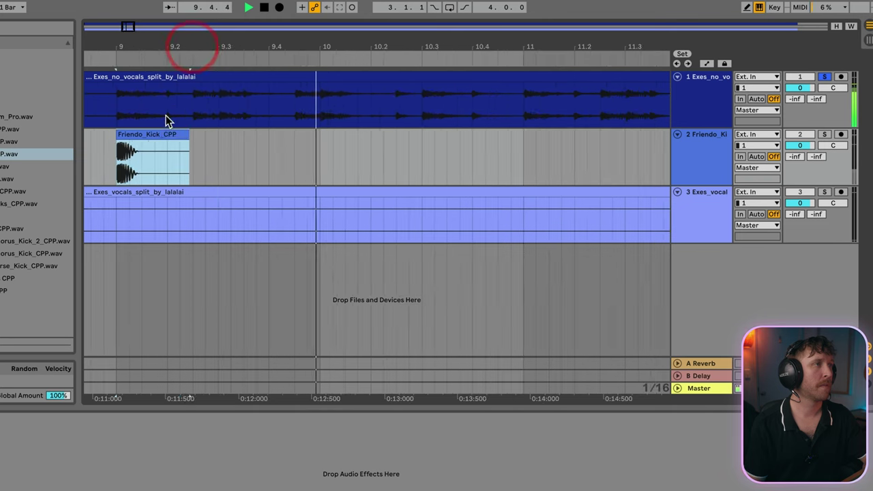
{"action": "left_click", "coordinate": [149, 134]}
{"action": "key", "text": "space"}
{"action": "key", "text": "space"}
{"action": "key", "text": "space"}
- Paste copies of the kick clip at 9.2.3 and 9.3 to match the instrumental's hits, and play from bar 9
{"action": "left_click", "coordinate": [194, 150]}
{"action": "key", "text": "super+v"}
{"action": "left_click", "coordinate": [218, 152]}
{"action": "key", "text": "super+v"}
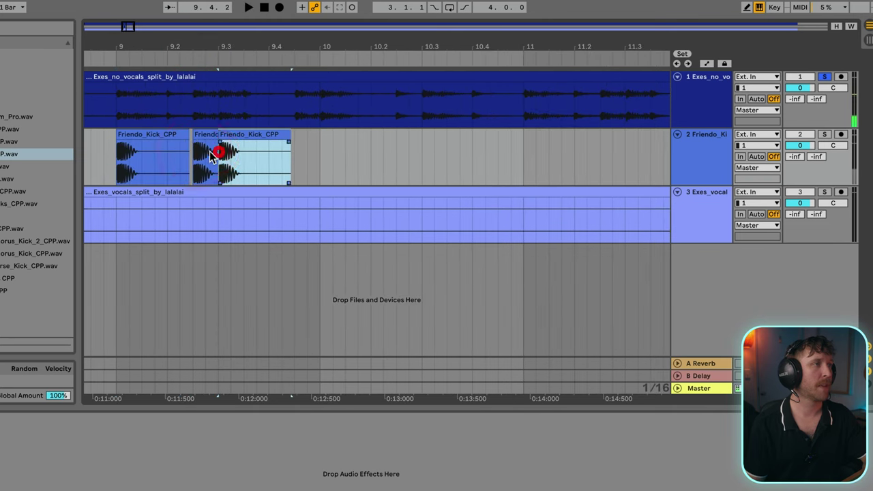
{"action": "left_click", "coordinate": [137, 134]}
{"action": "key", "text": "space"}
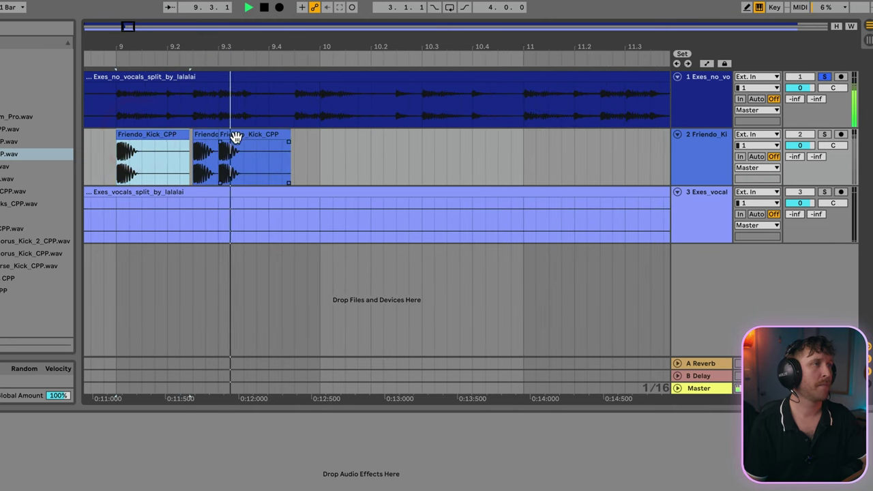
- Add further kick clip copies at 9.4.3, bar 10 and 10.3 to complete the two-bar pattern
{"action": "left_click", "coordinate": [235, 137]}
{"action": "key", "text": "super+d"}
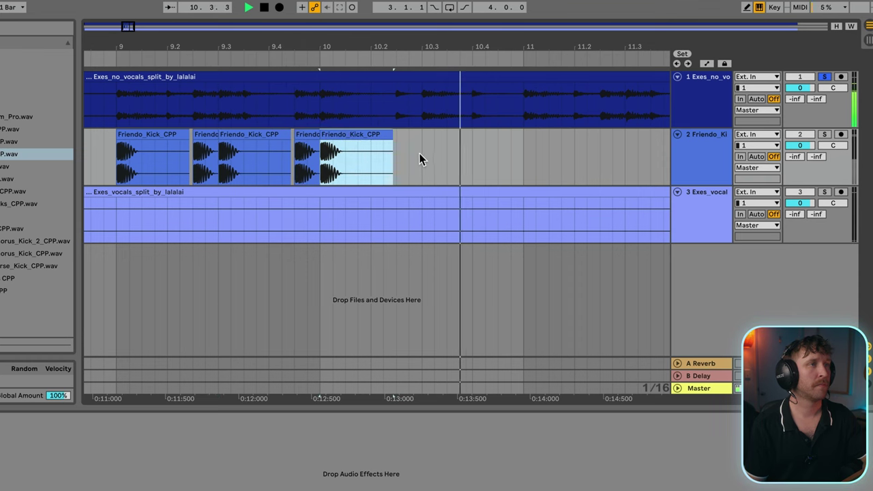
{"action": "left_click", "coordinate": [420, 153]}
{"action": "key", "text": "space"}
{"action": "key", "text": "super+v"}
- Duplicate the two-bar kick pattern of bars 9 to 11 so it repeats through bar 13
{"action": "left_click_drag", "start_coordinate": [458, 41], "coordinate": [343, 75]}
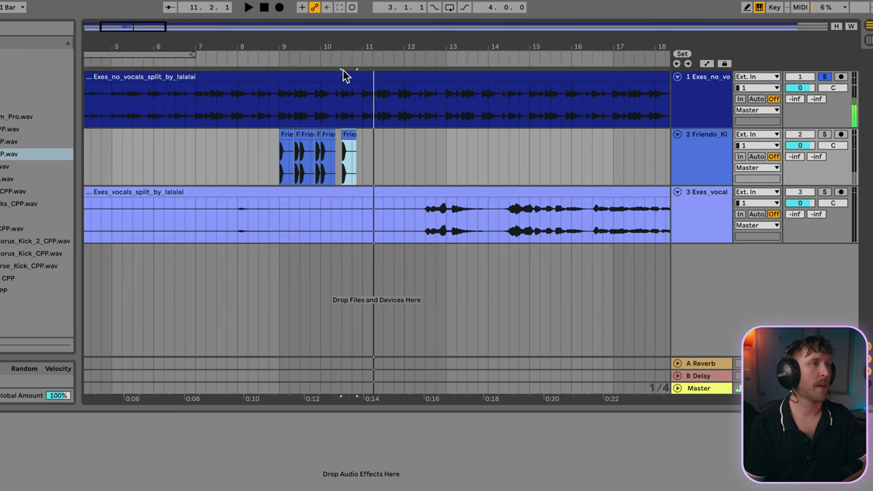
{"action": "left_click_drag", "start_coordinate": [283, 155], "coordinate": [368, 159]}
{"action": "key", "text": "space"}
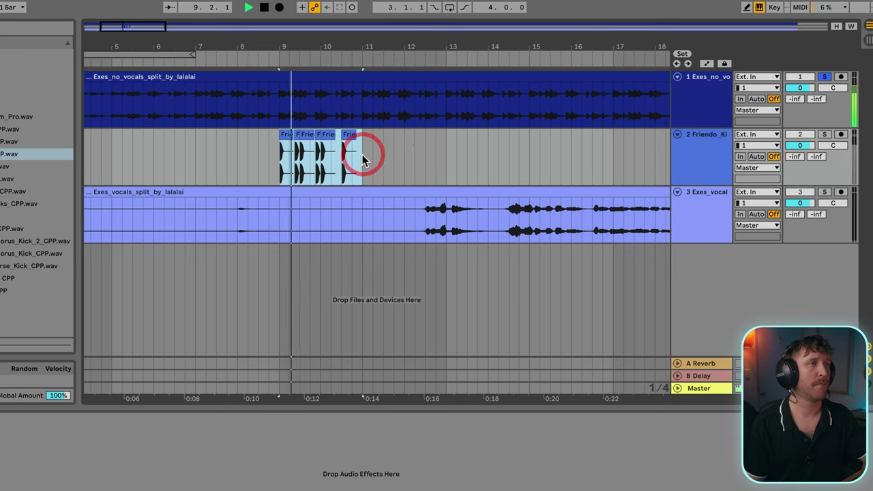
{"action": "key", "text": "super+d"}
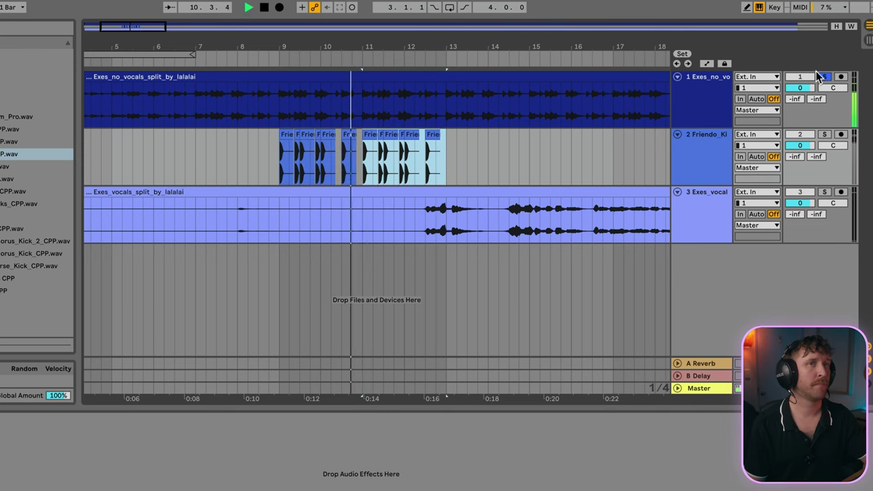
- Solo the kick track and listen to the programmed pattern by itself
{"action": "key", "text": "space"}
{"action": "left_click", "coordinate": [825, 135]}
{"action": "key", "text": "space"}
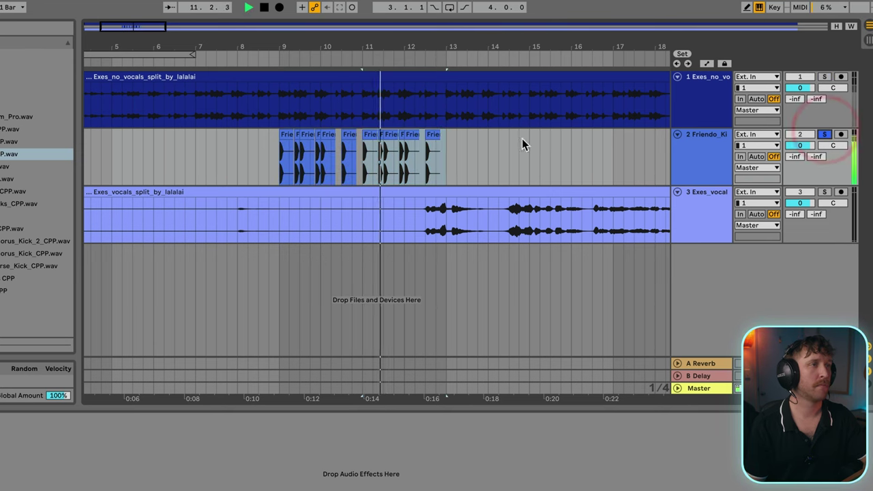
- Shorten the kick clip at bar 9 to an eighth note and split the other kick clips at the same length
{"action": "left_click", "coordinate": [287, 136]}
{"action": "scroll", "coordinate": [288, 136], "scroll_direction": "up", "scroll_amount": 5}
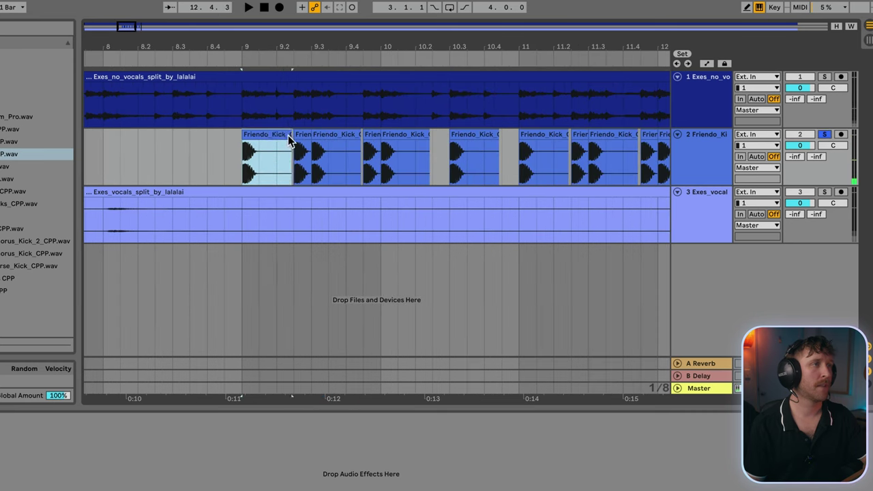
{"action": "key", "text": "space"}
{"action": "left_click_drag", "start_coordinate": [291, 139], "coordinate": [387, 140]}
{"action": "left_click", "coordinate": [253, 136]}
{"action": "key", "text": "space"}
{"action": "key", "text": "space"}
{"action": "key", "text": "space"}
{"action": "key", "text": "space"}
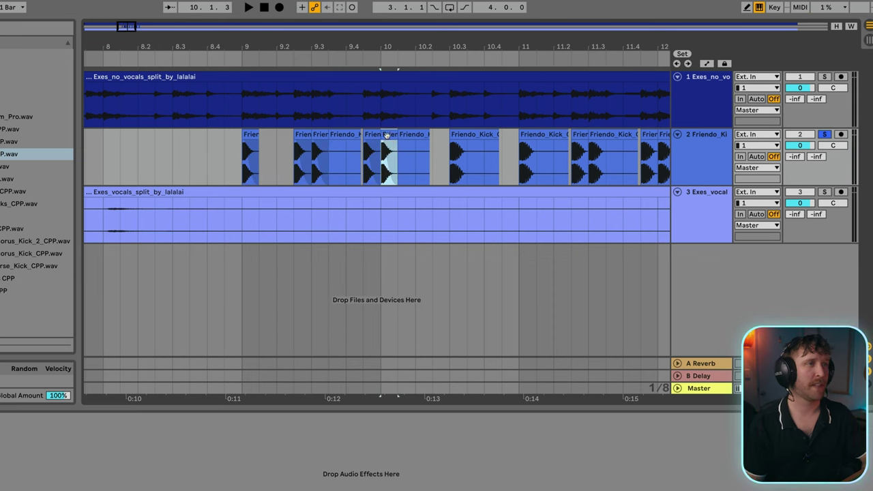
{"action": "left_click", "coordinate": [456, 135]}
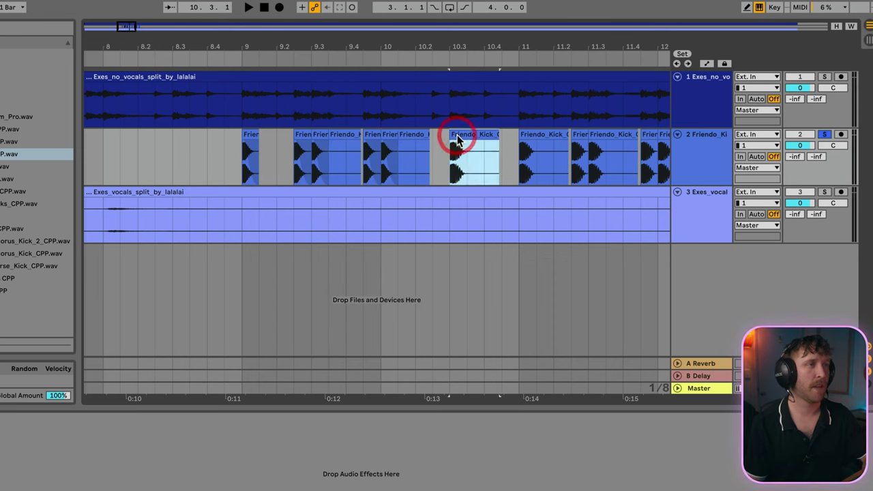
{"action": "key", "text": "super+v"}
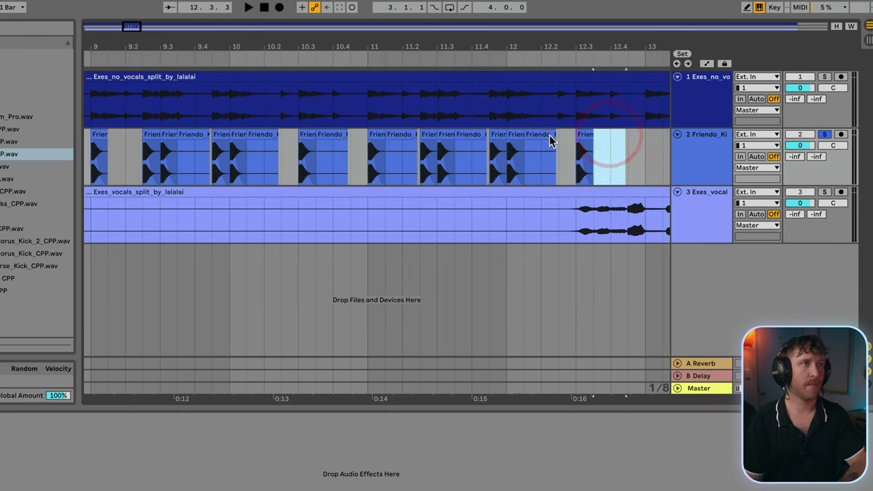
- Delete the leftover tail pieces of the split kick clips between bars 9 and 13
{"action": "key", "text": "Delete"}
{"action": "left_click", "coordinate": [550, 136]}
{"action": "key", "text": "Delete"}
{"action": "left_click", "coordinate": [471, 135]}
{"action": "key", "text": "Delete"}
{"action": "left_click", "coordinate": [395, 136]}
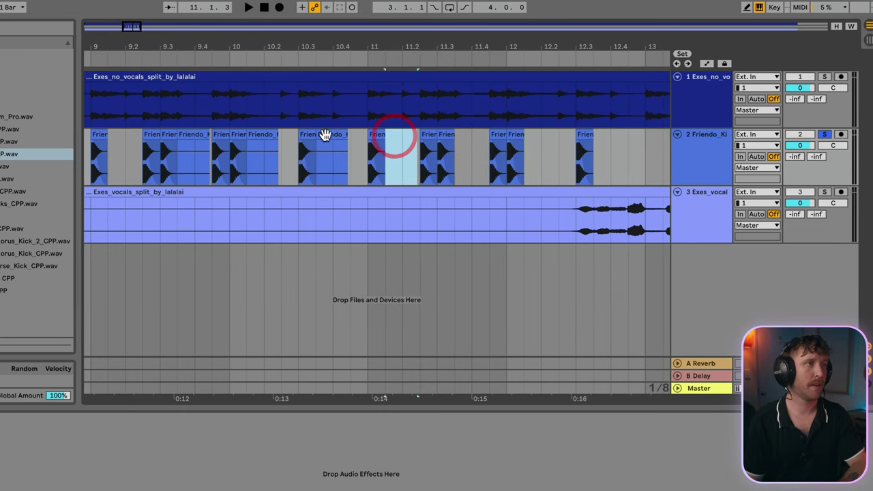
- Play the shortened kicks from bar 9 and duplicate the four-bar pattern into bars 13 to 17
{"action": "left_click", "coordinate": [190, 160]}
{"action": "key", "text": "space"}
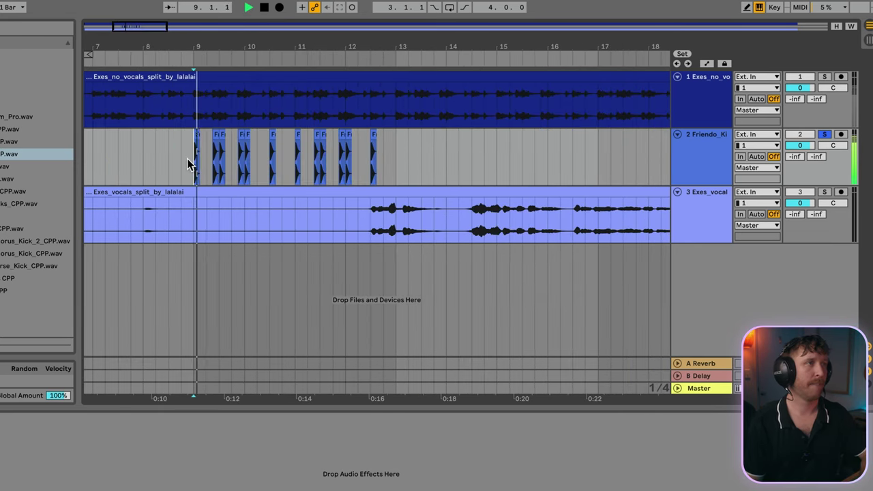
{"action": "left_click_drag", "start_coordinate": [190, 160], "coordinate": [401, 161]}
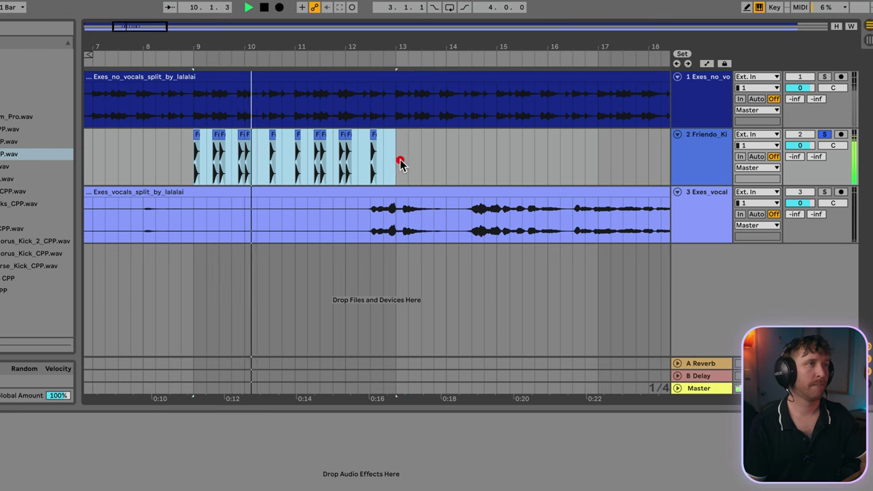
{"action": "key", "text": "ctrl+d"}
{"action": "key", "text": "minus"}
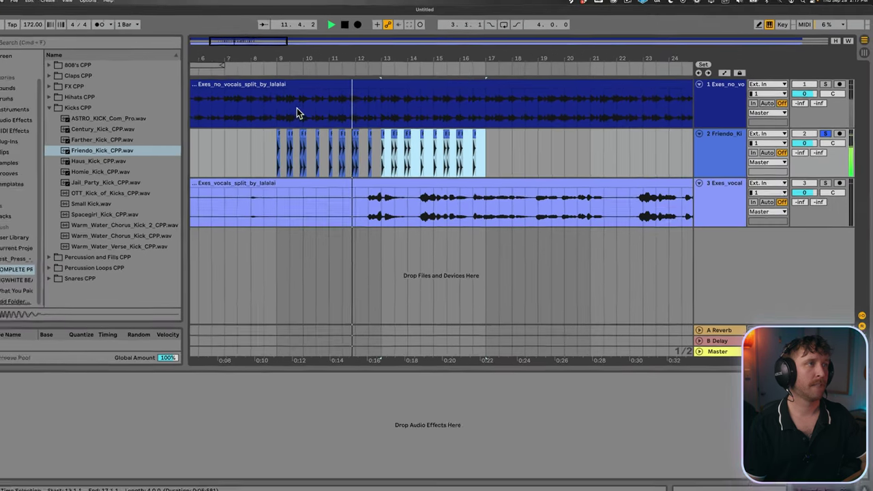
- Solo the instrumental track instead of the kick track and play from bar 9 to compare the drums
{"action": "key", "text": "space"}
{"action": "left_click", "coordinate": [188, 107]}
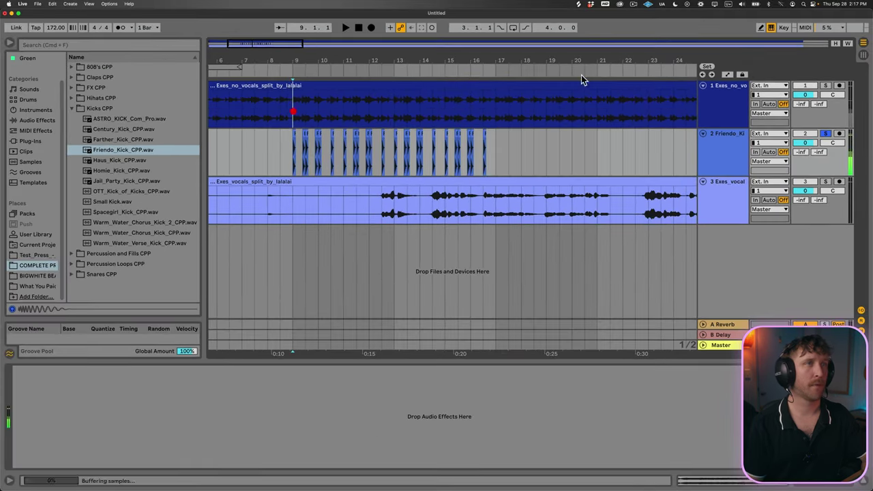
{"action": "left_click", "coordinate": [826, 86]}
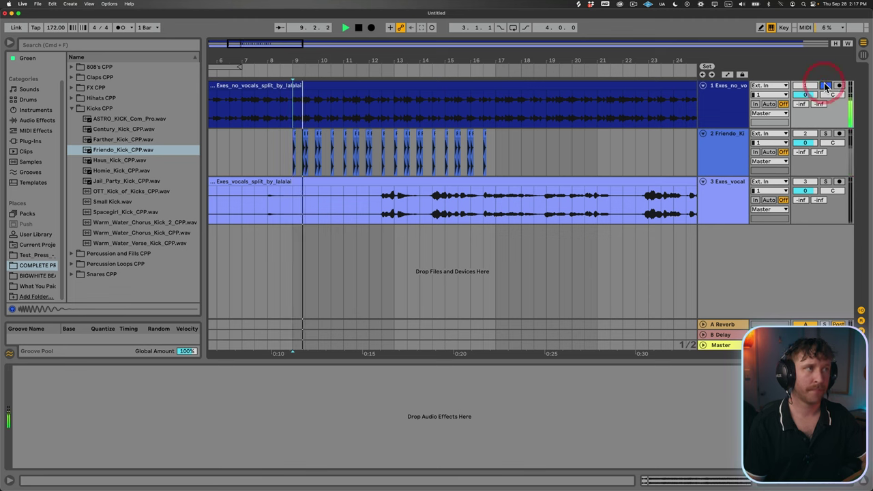
- Solo the kick track, place OSS_DRUMS1_rim_one_shot_rema.wav on the empty audio track at beat 9.2, and set playback to bar 9
{"action": "left_click", "coordinate": [827, 134]}
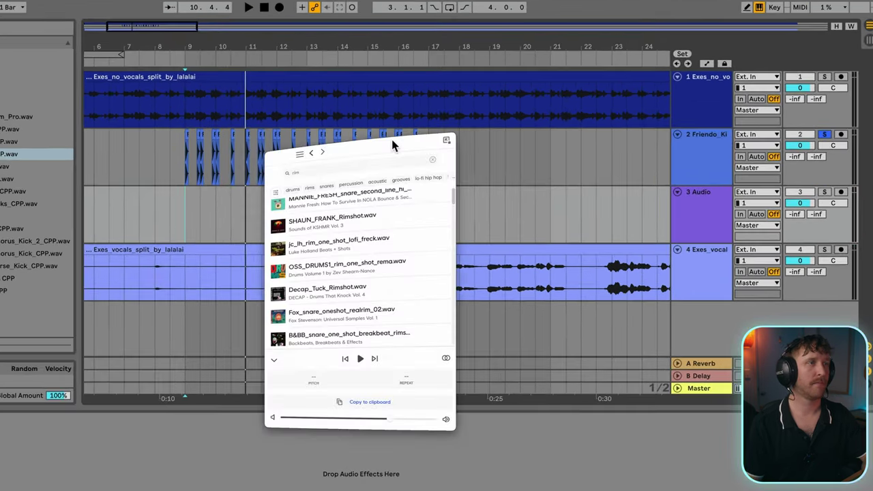
{"action": "left_click_drag", "start_coordinate": [363, 261], "coordinate": [205, 217]}
{"action": "left_click_drag", "start_coordinate": [318, 197], "coordinate": [254, 196]}
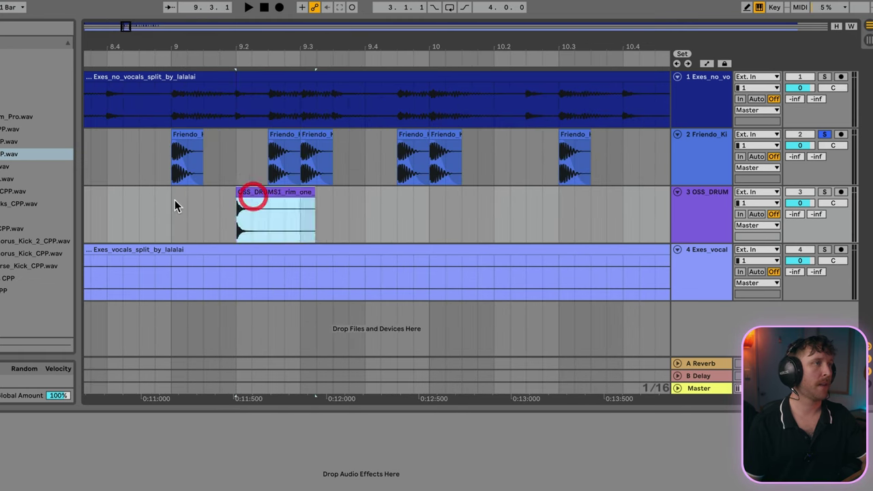
{"action": "left_click", "coordinate": [174, 200]}
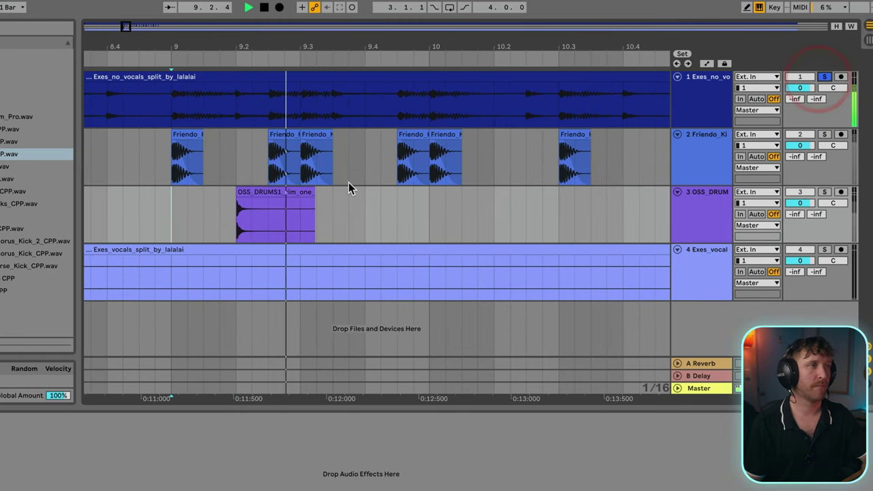
- Duplicate the rim clip at beat 9.2 four times in a row
{"action": "left_click", "coordinate": [274, 197]}
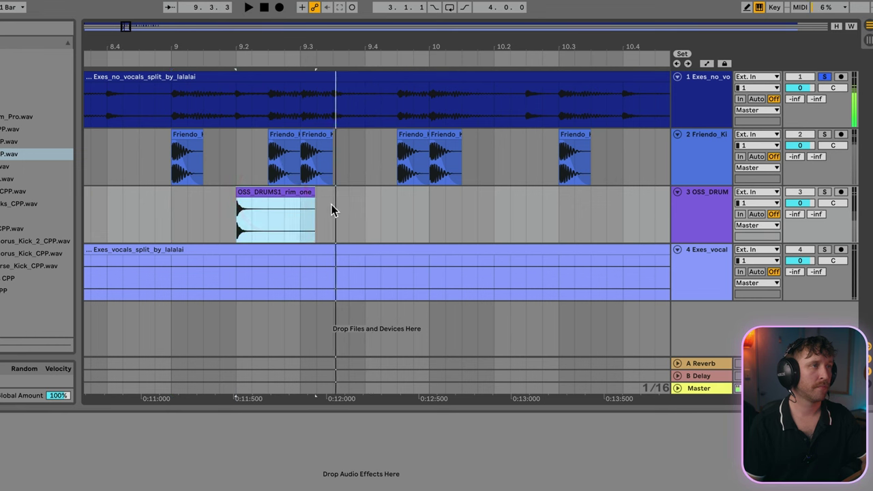
{"action": "key", "text": "super+d"}
{"action": "key", "text": "super+d"}
{"action": "key", "text": "super+d"}
{"action": "key", "text": "super+d"}
- Duplicate the two-bar rim pattern starting at bar 9 until it fills the track up to bar 17
{"action": "left_click_drag", "start_coordinate": [553, 40], "coordinate": [380, 43]}
{"action": "left_click_drag", "start_coordinate": [334, 204], "coordinate": [383, 205]}
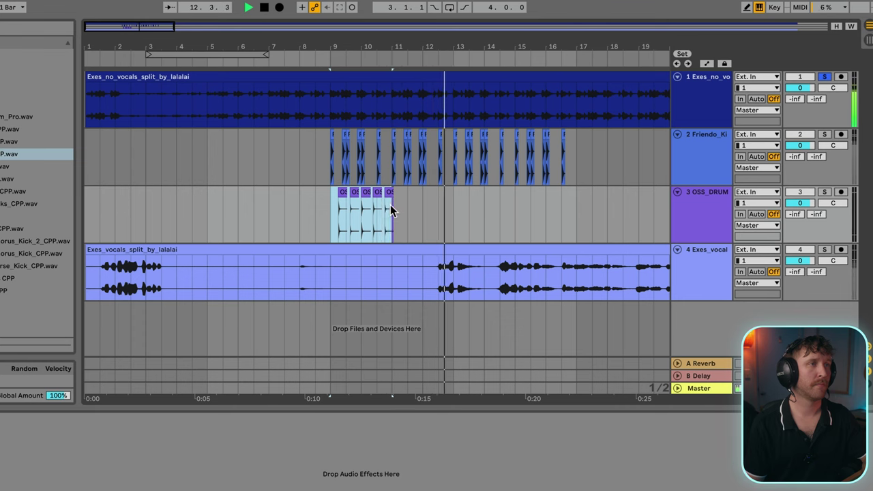
{"action": "key", "text": "super+d"}
{"action": "key", "text": "super+d"}
{"action": "key", "text": "super+d"}
{"action": "key", "text": "super+d"}
{"action": "key", "text": "super+z"}
- Solo the kick and rim tracks together and play the combined pattern from bar 9
{"action": "key", "text": "space"}
{"action": "left_click", "coordinate": [824, 135]}
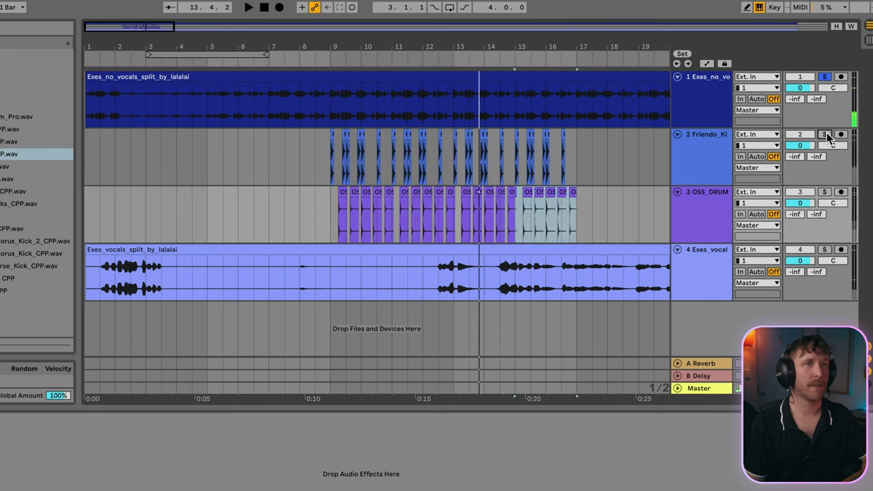
{"action": "left_click", "coordinate": [825, 192], "text": "super"}
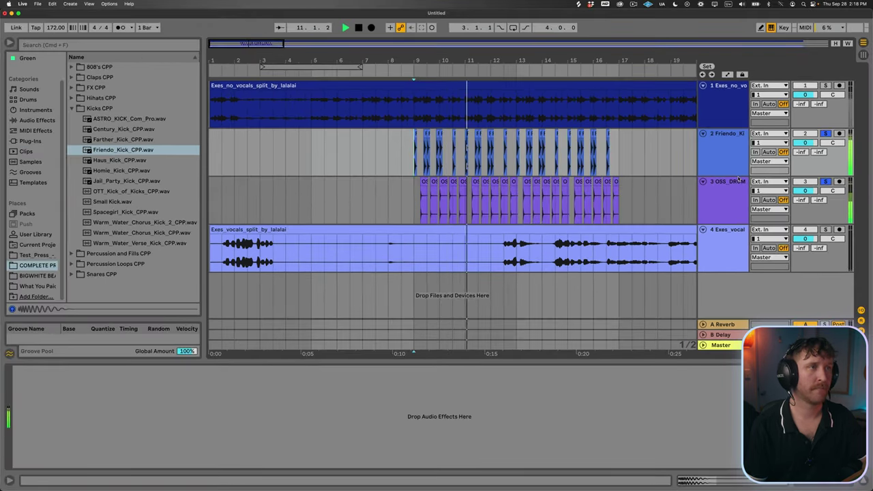
{"action": "left_click_drag", "start_coordinate": [585, 47], "coordinate": [573, 75]}
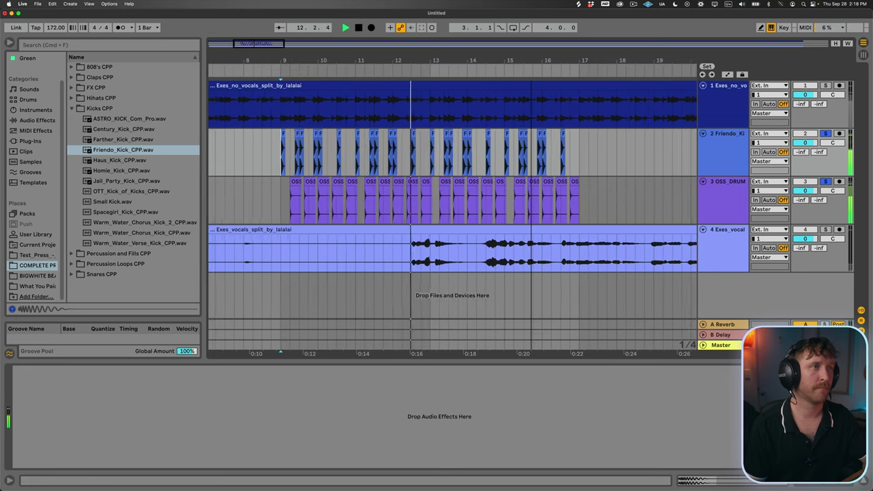
{"action": "left_click_drag", "start_coordinate": [531, 45], "coordinate": [529, 43]}
{"action": "key", "text": "space"}
- Lower the clip gain of the first kick in the double-kick pairs to -2 dB, starting in bar 9
{"action": "left_click_drag", "start_coordinate": [288, 62], "coordinate": [287, 79]}
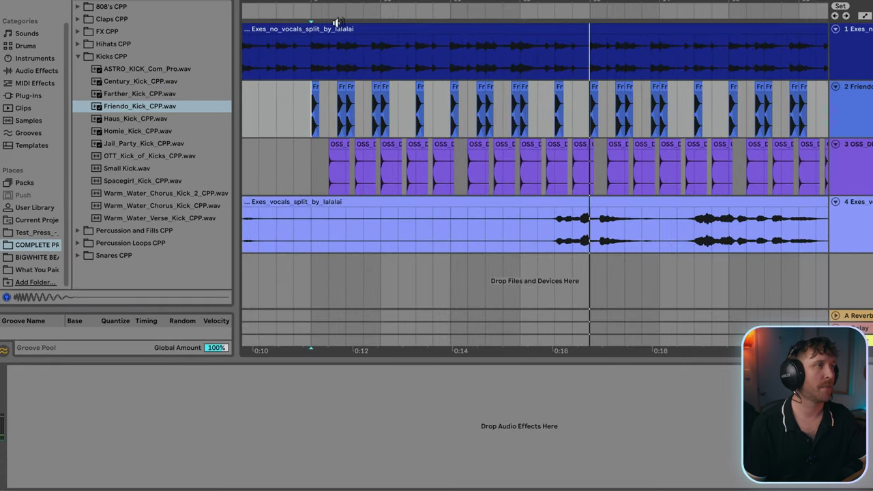
{"action": "double_click", "coordinate": [342, 91]}
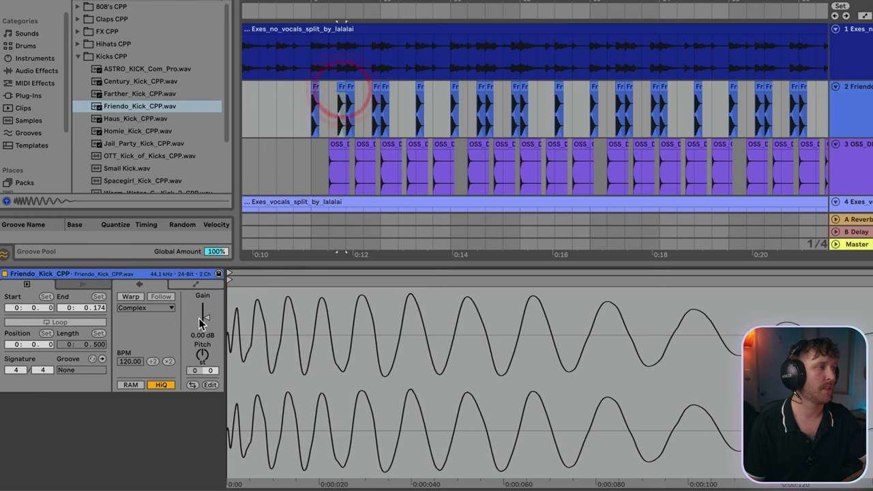
{"action": "left_click_drag", "start_coordinate": [200, 339], "coordinate": [200, 344]}
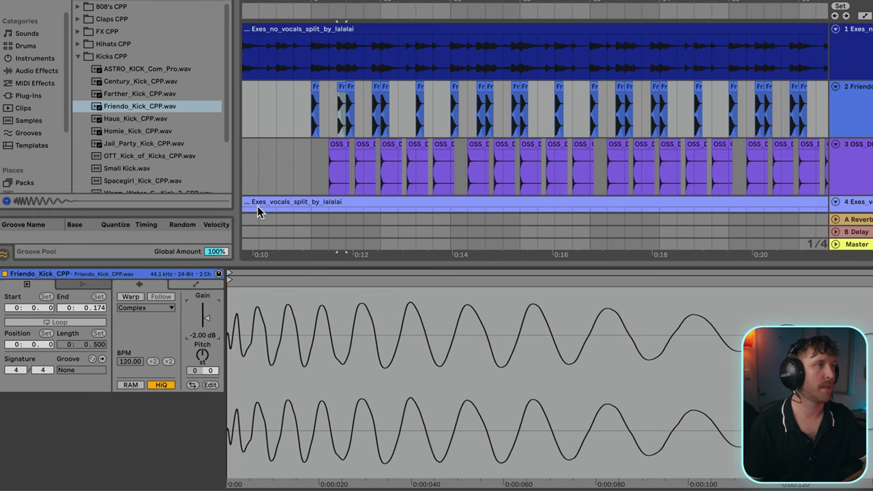
{"action": "left_click", "coordinate": [376, 88]}
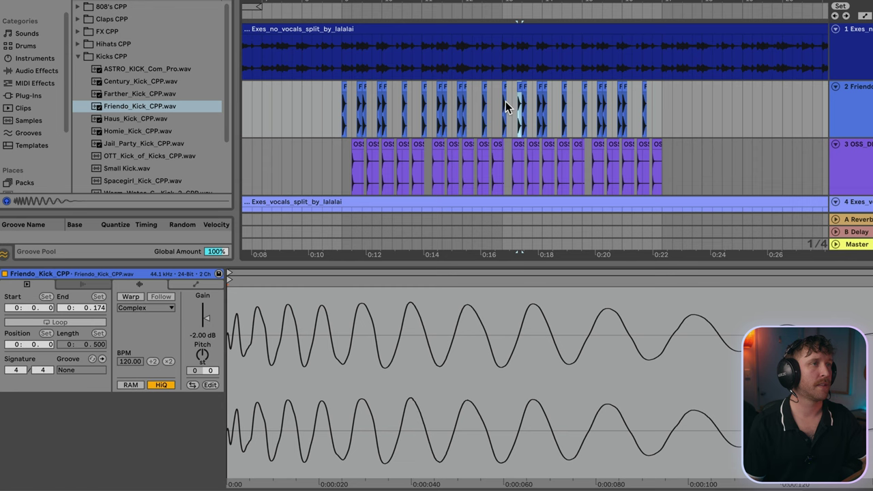
{"action": "left_click", "coordinate": [506, 104]}
{"action": "left_click_drag", "start_coordinate": [504, 105], "coordinate": [349, 110]}
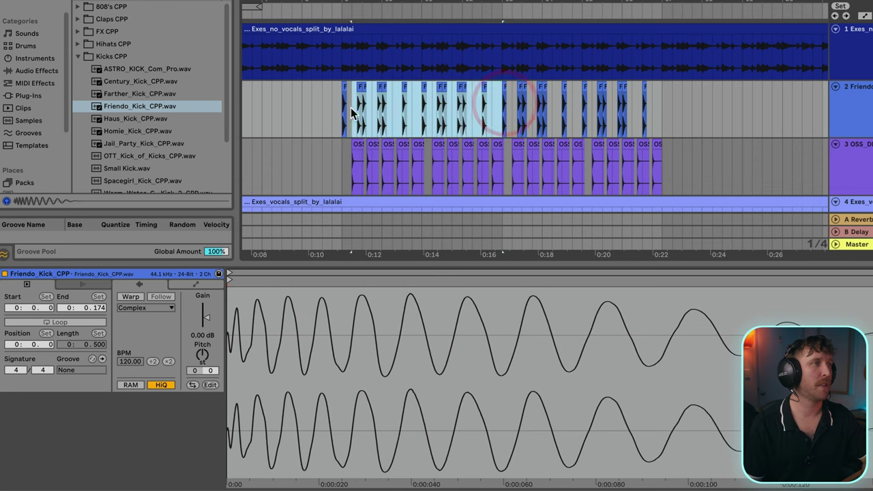
- Play from bar 9 and compare the soloed kick and rim with the soloed instrumental, finishing with no track soloed
{"action": "left_click", "coordinate": [345, 156]}
{"action": "key", "text": "space"}
{"action": "scroll", "coordinate": [341, 189], "scroll_direction": "down", "scroll_amount": 1}
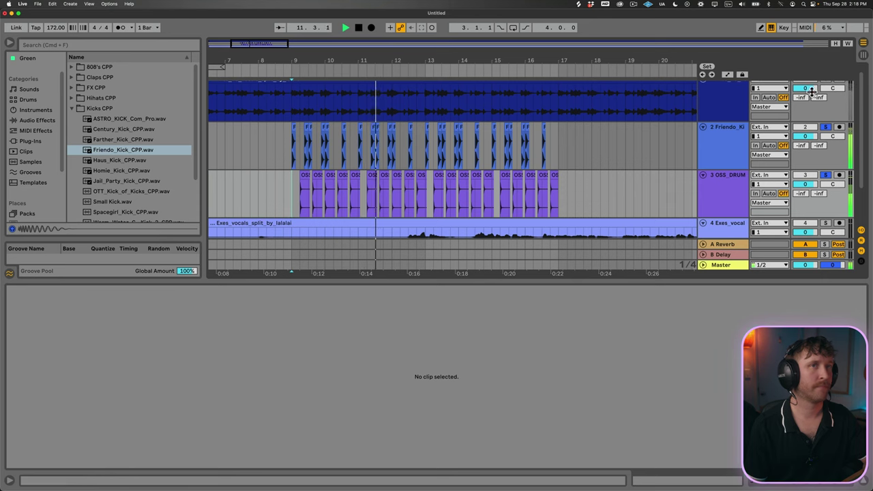
{"action": "scroll", "coordinate": [818, 96], "scroll_direction": "up", "scroll_amount": 1}
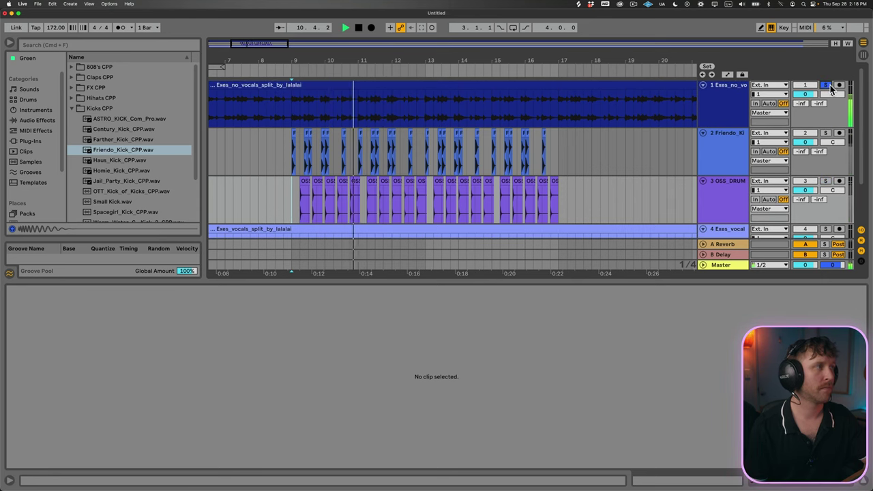
{"action": "scroll", "coordinate": [565, 152], "scroll_direction": "down", "scroll_amount": 1}
{"action": "left_click", "coordinate": [826, 85]}
{"action": "key", "text": "space"}
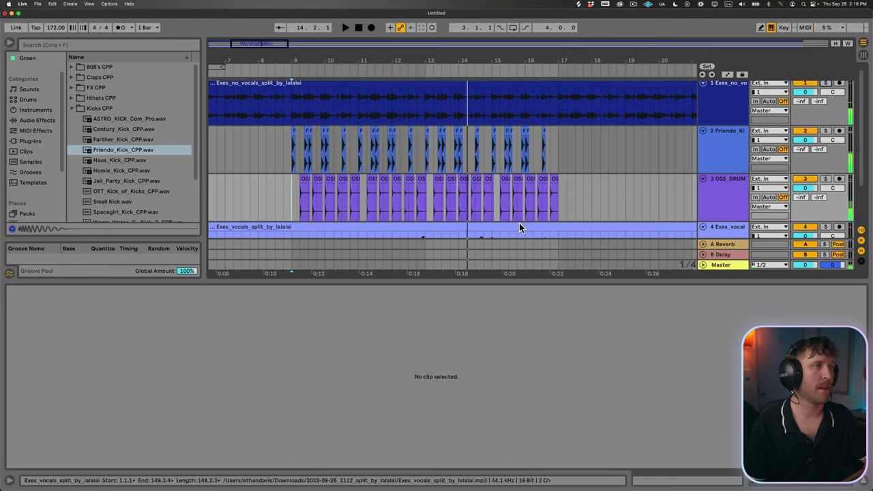
- Play from bar 9 with no track soloed to hear the kick and rim pattern against the song
{"action": "scroll", "coordinate": [521, 228], "scroll_direction": "down", "scroll_amount": 3}
{"action": "scroll", "coordinate": [328, 149], "scroll_direction": "up", "scroll_amount": 2}
{"action": "left_click", "coordinate": [289, 140]}
{"action": "key", "text": "space"}
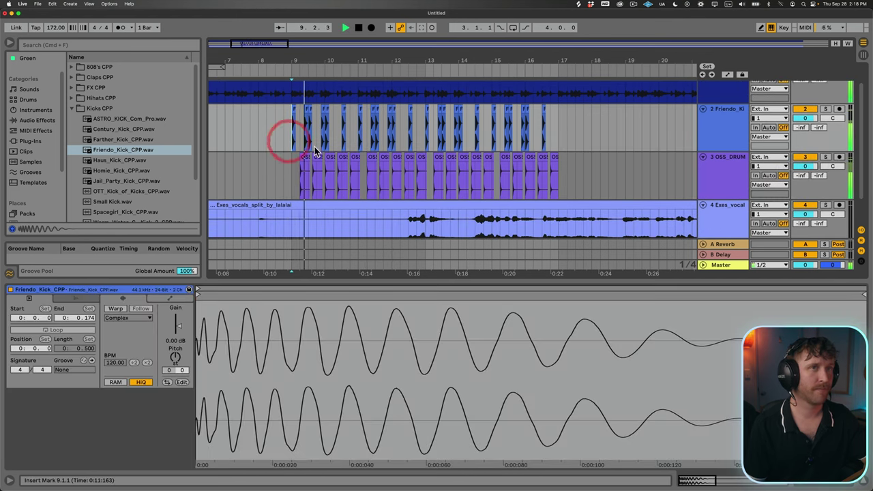
{"action": "scroll", "coordinate": [785, 113], "scroll_direction": "up", "scroll_amount": 2}
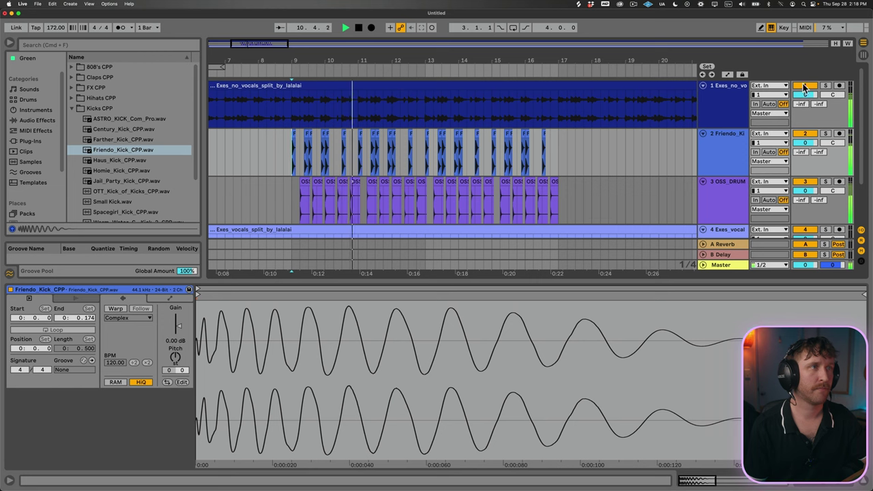
{"action": "scroll", "coordinate": [724, 171], "scroll_direction": "down", "scroll_amount": 2}
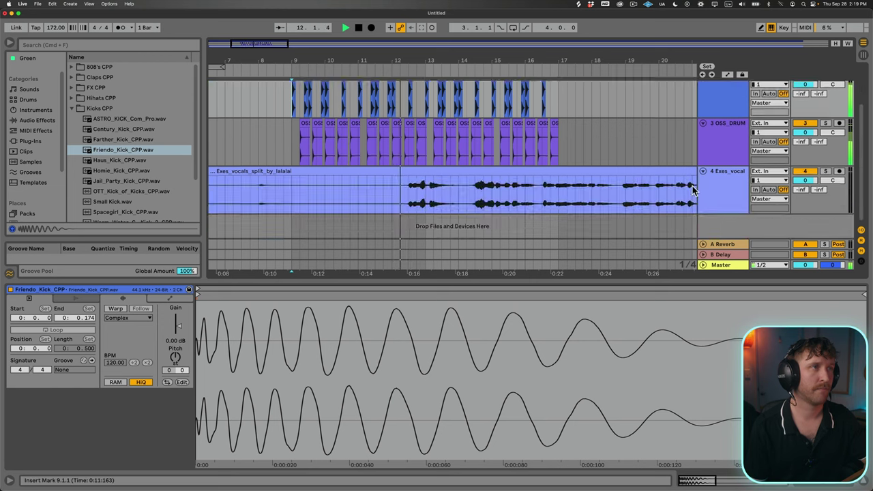
{"action": "scroll", "coordinate": [723, 171], "scroll_direction": "up", "scroll_amount": 2}
{"action": "scroll", "coordinate": [693, 189], "scroll_direction": "down", "scroll_amount": 2}
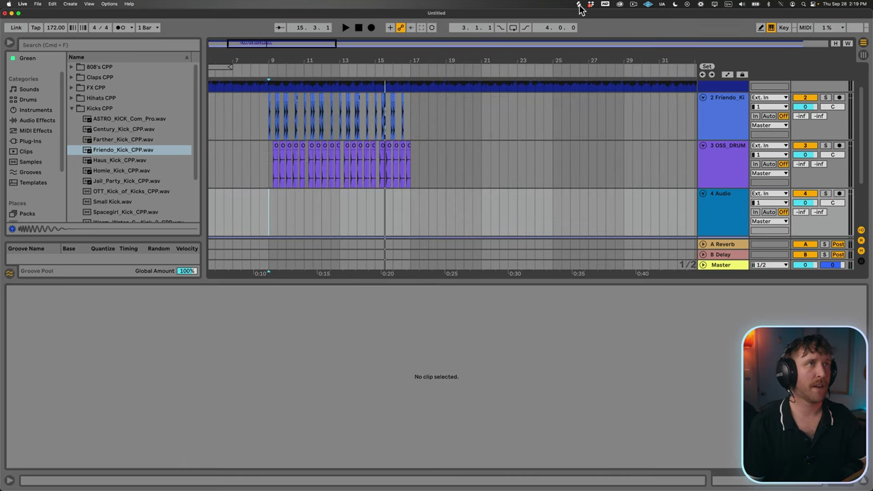
- Browse the Percussion Loops folder and place OTT_Shaker_Loop_2_104bpm_CPP.wav at bar 9 on the new empty audio track
{"action": "left_click", "coordinate": [579, 6]}
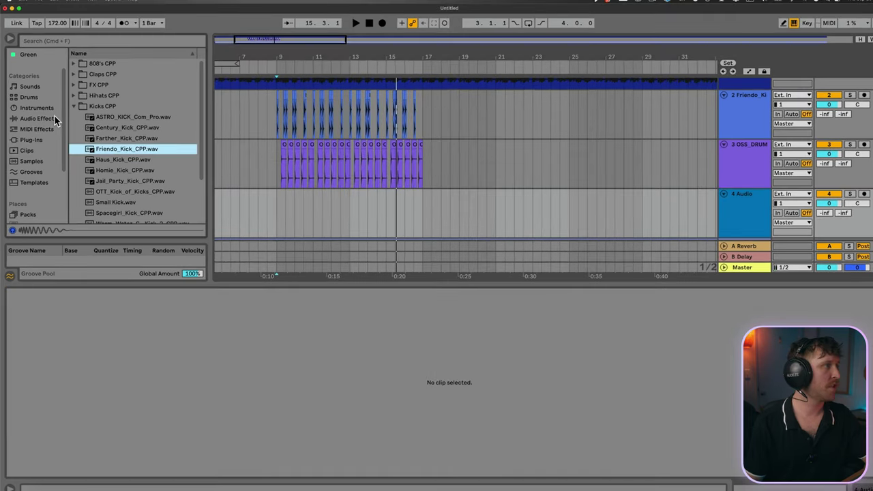
{"action": "left_click", "coordinate": [74, 106]}
{"action": "key", "text": "Down"}
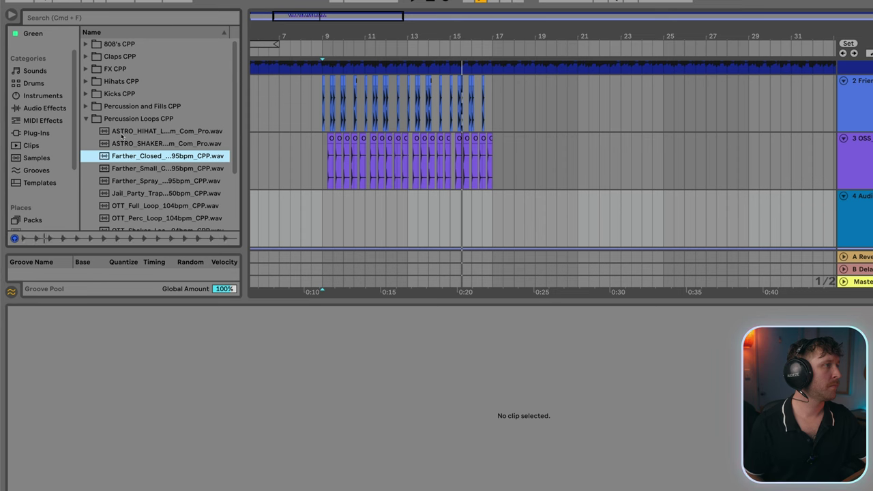
{"action": "key", "text": "Down"}
{"action": "key", "text": "Down"}
{"action": "key", "text": "Down"}
{"action": "key", "text": "Down"}
{"action": "key", "text": "Down"}
{"action": "key", "text": "Down"}
{"action": "left_click_drag", "start_coordinate": [326, 212], "coordinate": [326, 212]}
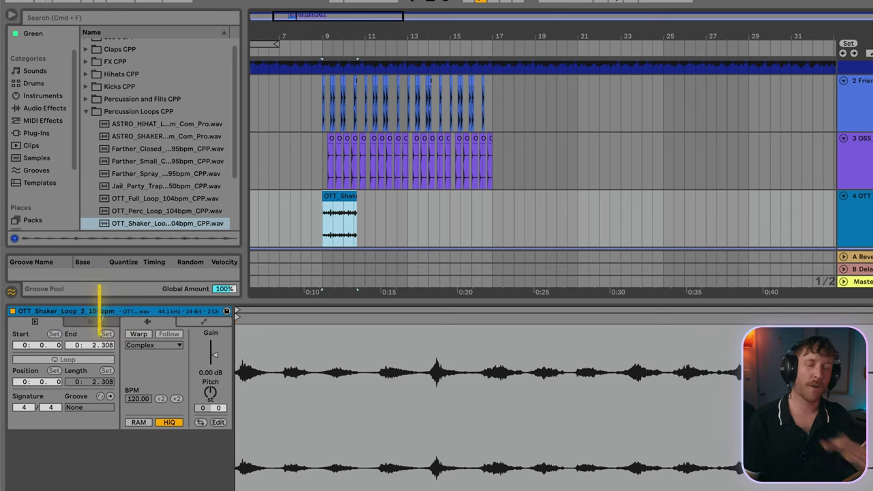
- Turn on Warp for the shaker loop, set its clip tempo to 104 BPM and double it to 208 BPM
{"action": "left_click", "coordinate": [136, 335]}
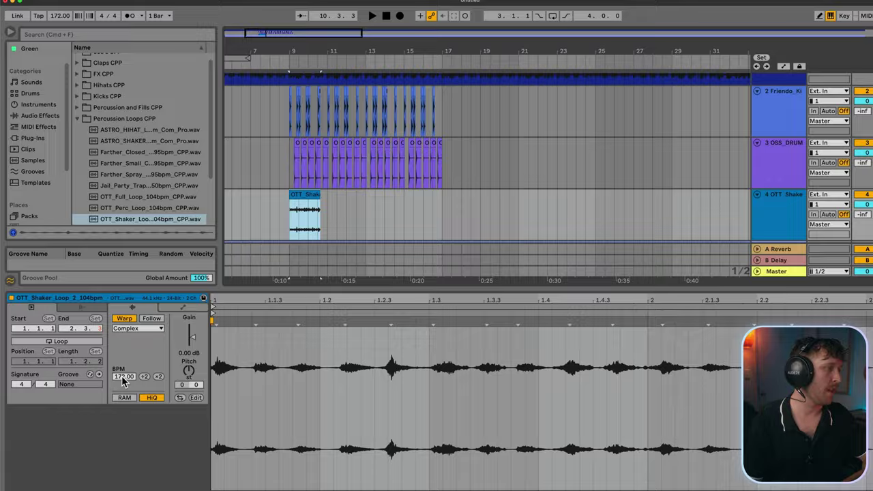
{"action": "left_click_drag", "start_coordinate": [134, 400], "coordinate": [134, 414]}
{"action": "left_click_drag", "start_coordinate": [114, 363], "coordinate": [115, 386]}
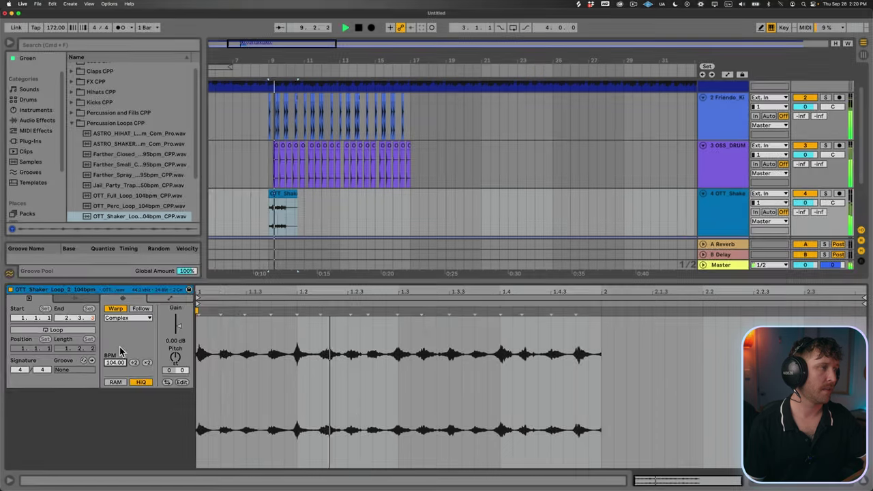
{"action": "left_click", "coordinate": [280, 197]}
{"action": "key", "text": "space"}
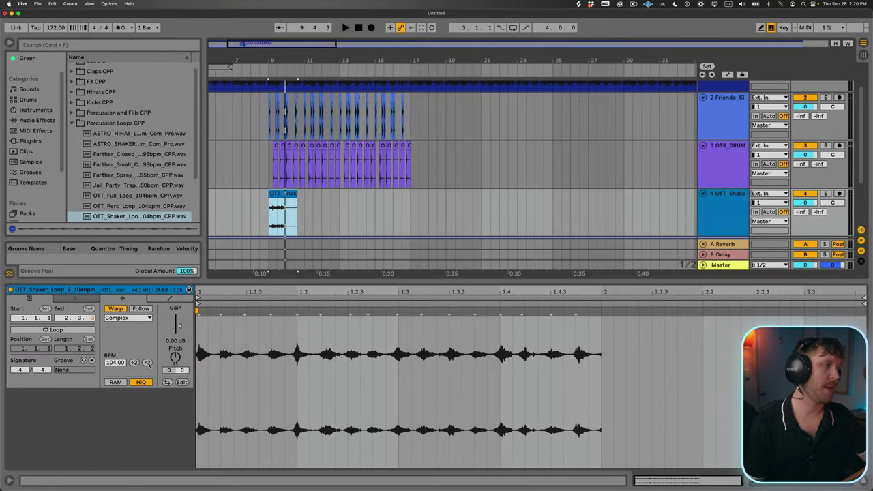
{"action": "left_click", "coordinate": [147, 363]}
{"action": "key", "text": "space"}
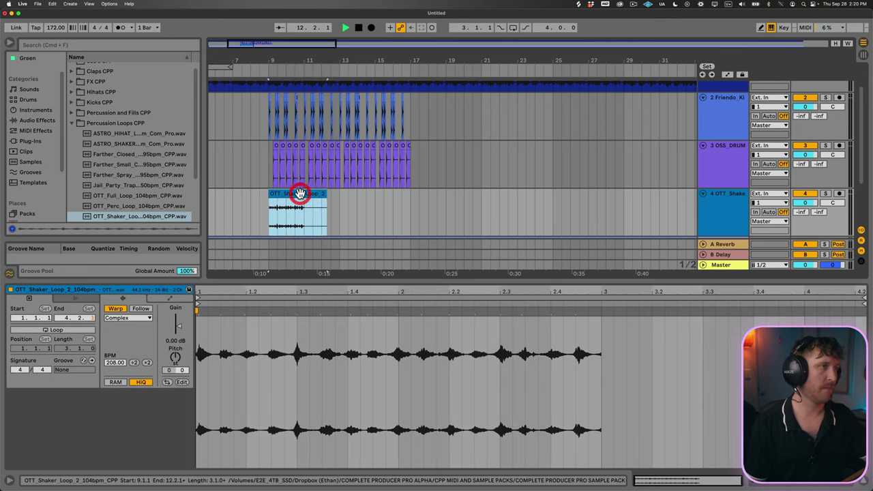
- Trim the shaker loop to two bars and duplicate it to fill bars 9 to 17
{"action": "left_click", "coordinate": [298, 193]}
{"action": "key", "text": "super+d"}
{"action": "key", "text": "super+d"}
{"action": "key", "text": "super+d"}
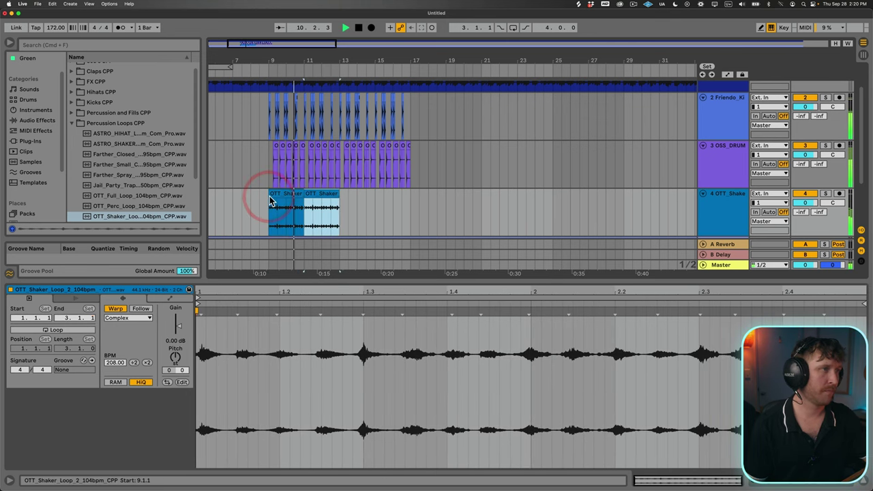
{"action": "key", "text": "space"}
- Switch the first shaker clip's warp mode to Beats and turn off its transient looping
{"action": "left_click", "coordinate": [285, 193]}
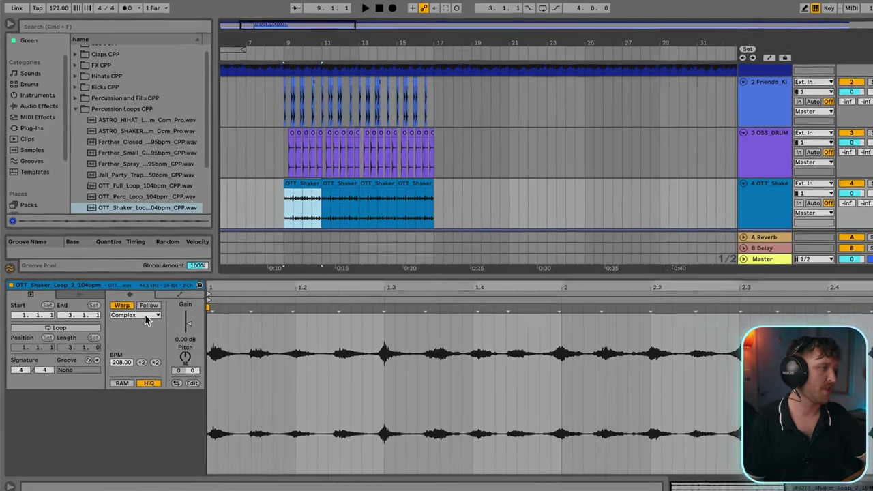
{"action": "left_click", "coordinate": [128, 318]}
{"action": "left_click", "coordinate": [131, 325]}
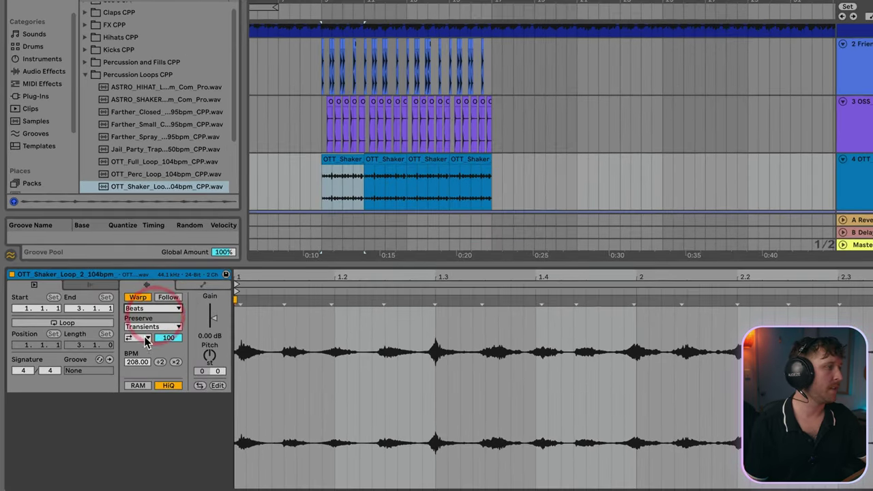
{"action": "left_click", "coordinate": [146, 339]}
{"action": "left_click", "coordinate": [126, 344]}
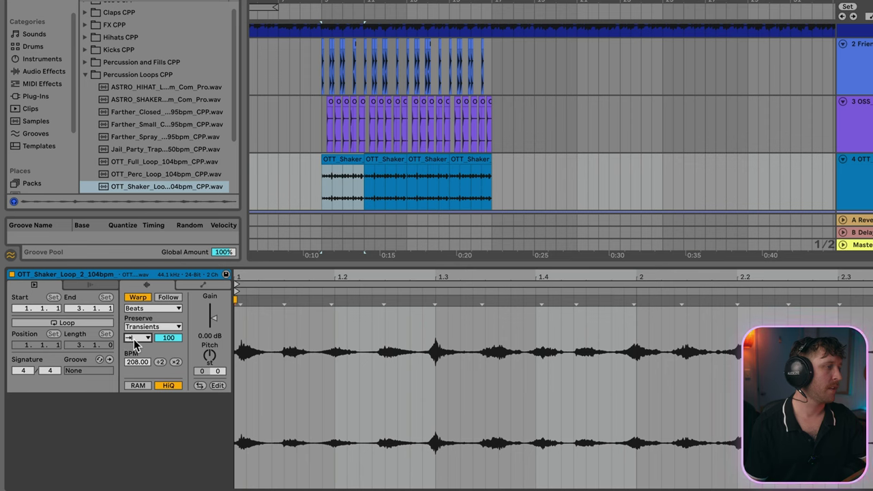
- Try a Preserve value of 1/16 on the first shaker clip, reduce its transient envelope to 26, and set Preserve to 1/8
{"action": "left_click", "coordinate": [158, 327]}
{"action": "left_click", "coordinate": [156, 376]}
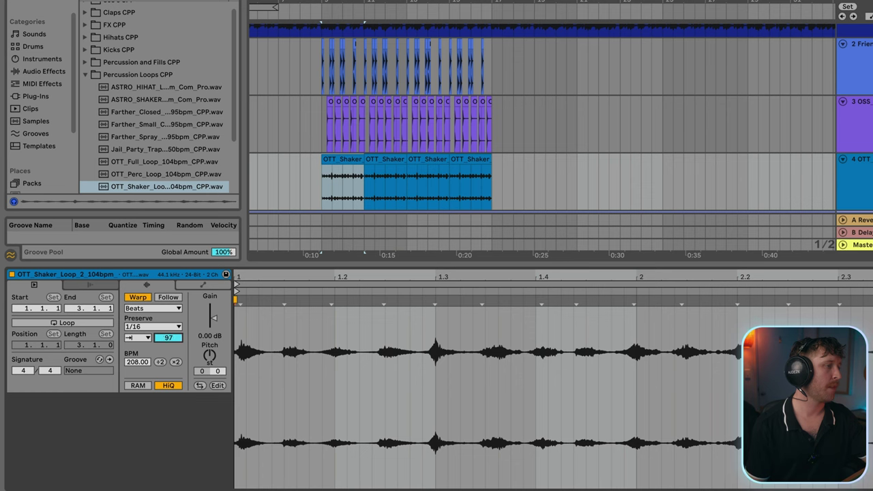
{"action": "left_click_drag", "start_coordinate": [168, 337], "coordinate": [167, 378]}
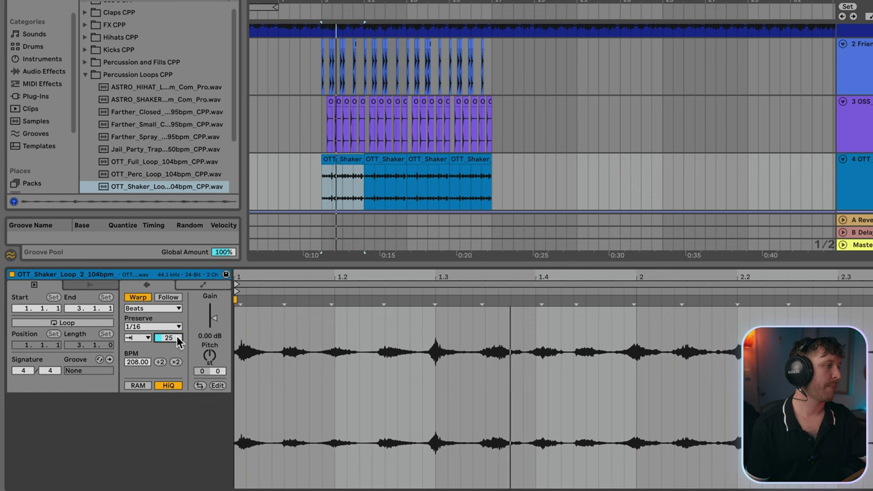
{"action": "left_click", "coordinate": [164, 327]}
{"action": "left_click", "coordinate": [150, 369]}
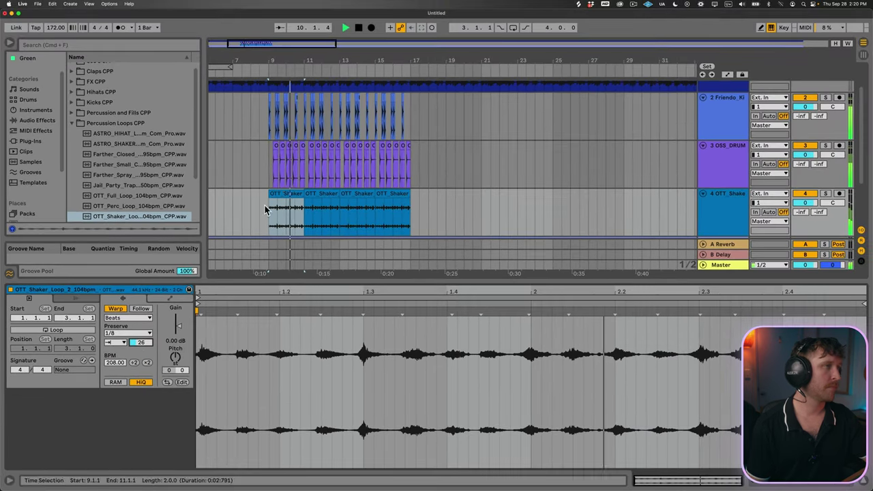
{"action": "left_click", "coordinate": [284, 196]}
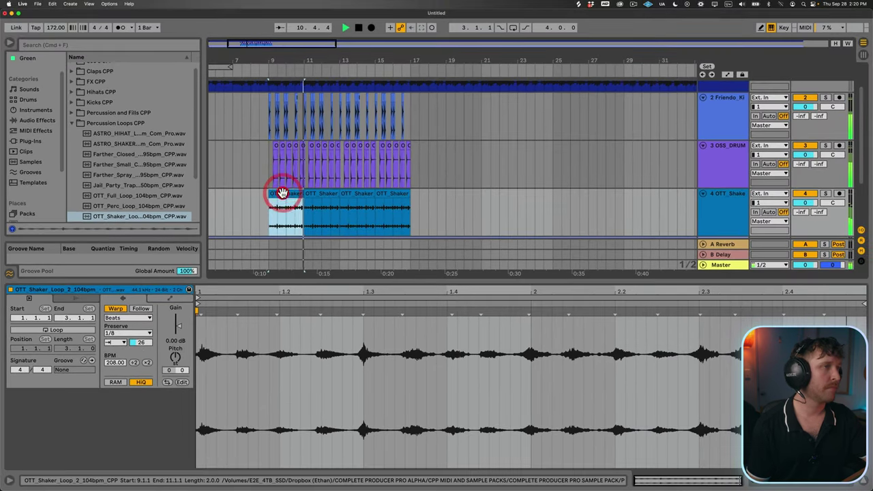
- Duplicate the edited first shaker clip three times to fill bars 11 to 17, then stop playback
{"action": "key", "text": "super+d"}
{"action": "key", "text": "super+d"}
{"action": "key", "text": "super+d"}
{"action": "double_click", "coordinate": [333, 282]}
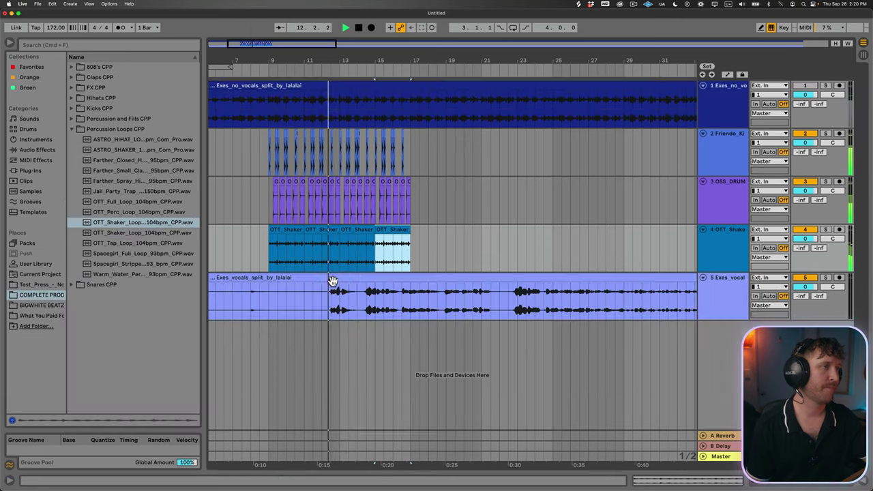
{"action": "left_click", "coordinate": [331, 283]}
{"action": "key", "text": "space"}
- Group the OSS_DRUM rim track and the OTT_Shaker track together
{"action": "left_click", "coordinate": [737, 191]}
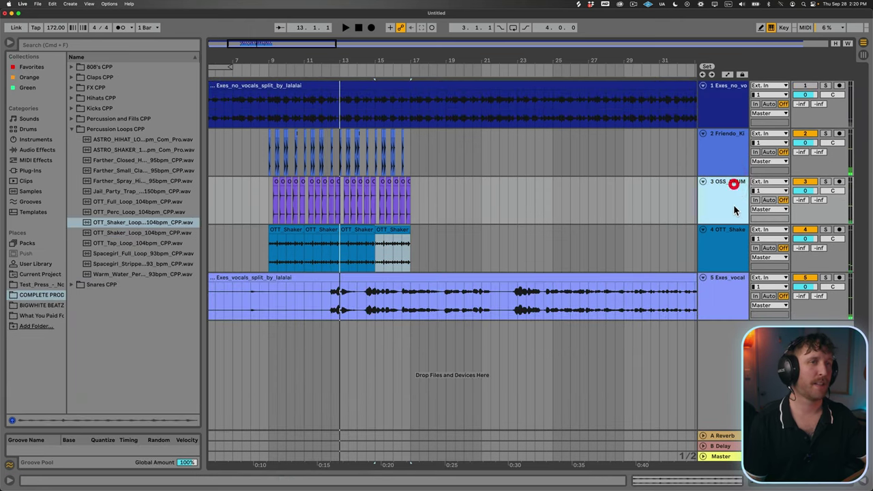
{"action": "left_click", "coordinate": [733, 242]}
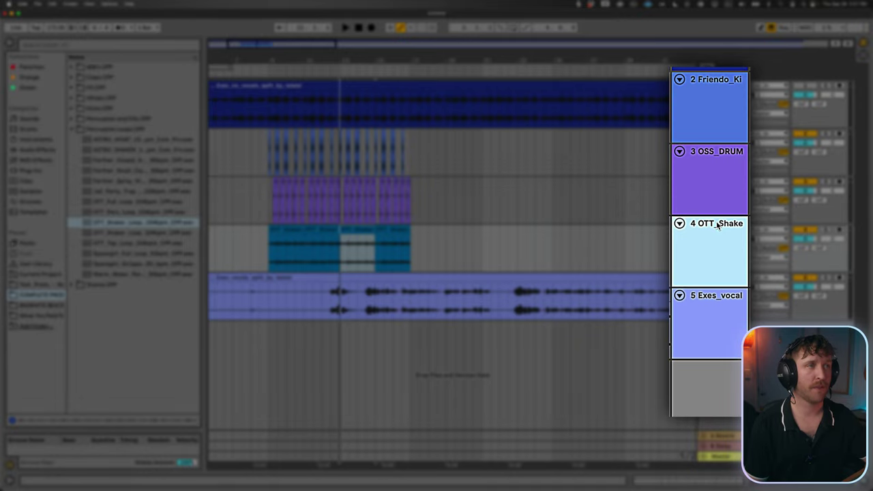
{"action": "left_click", "coordinate": [723, 154]}
{"action": "key", "text": "super+g"}
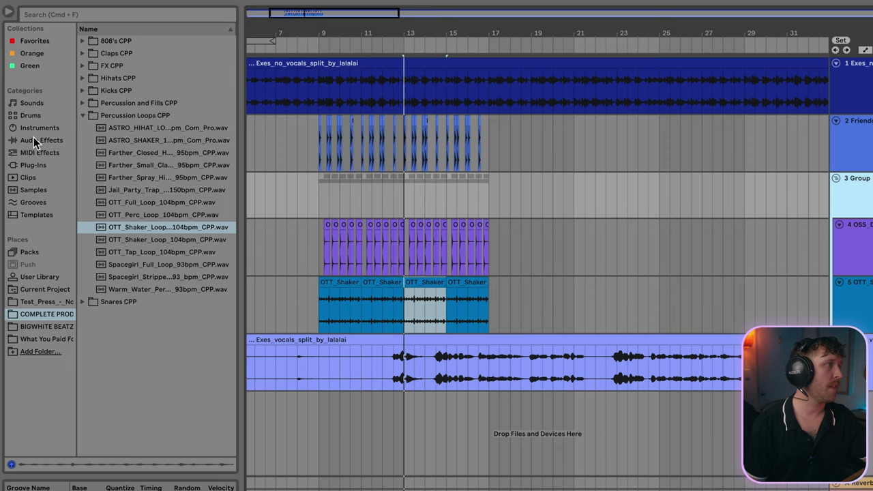
- Add the Redux preset Some Dust from Drive & Color to the new group track
{"action": "left_click", "coordinate": [32, 140]}
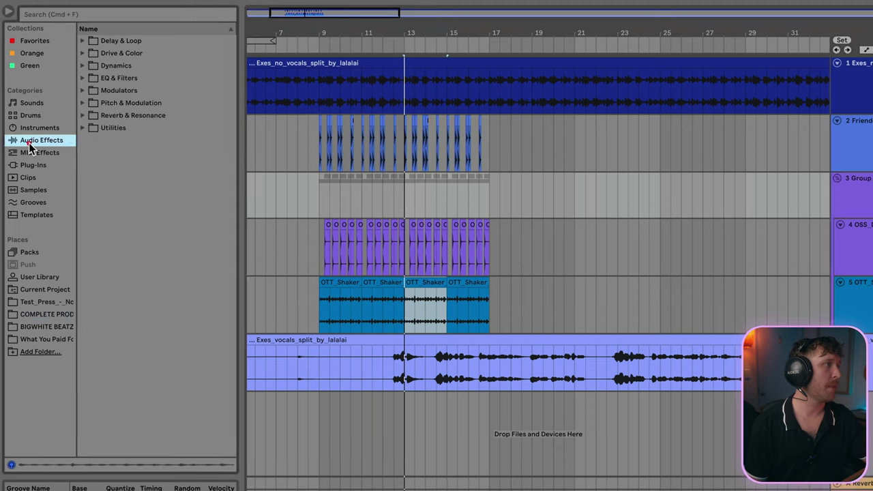
{"action": "left_click", "coordinate": [83, 53]}
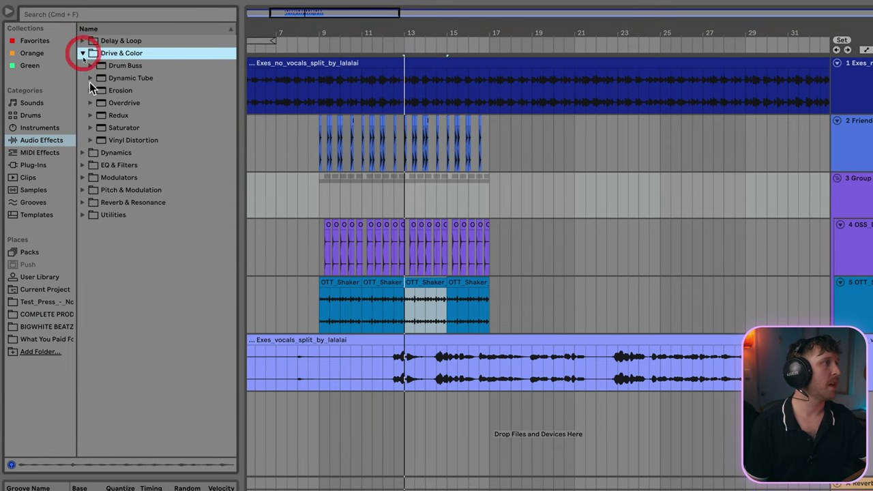
{"action": "left_click", "coordinate": [91, 115]}
{"action": "left_click_drag", "start_coordinate": [141, 226], "coordinate": [382, 189]}
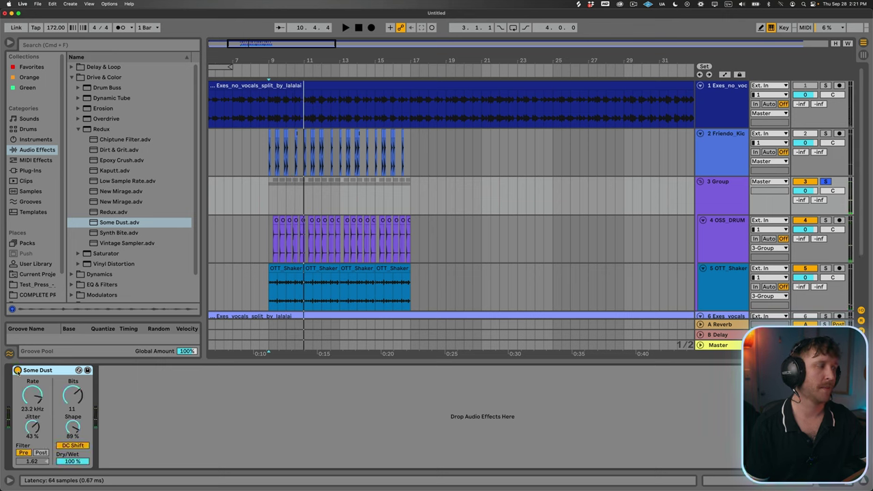
- Unsolo the rim and shaker group and listen to it together with the kick
{"action": "left_click", "coordinate": [824, 182]}
{"action": "scroll", "coordinate": [478, 219], "scroll_direction": "down", "scroll_amount": 2}
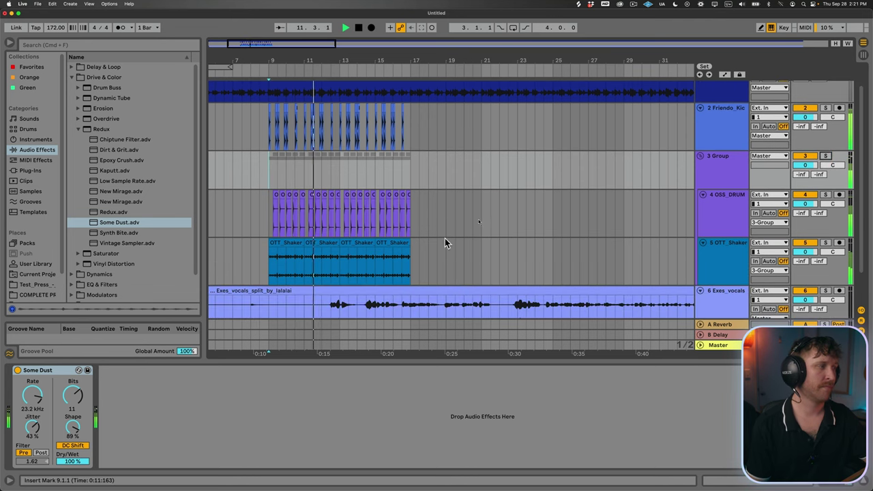
{"action": "key", "text": "space"}
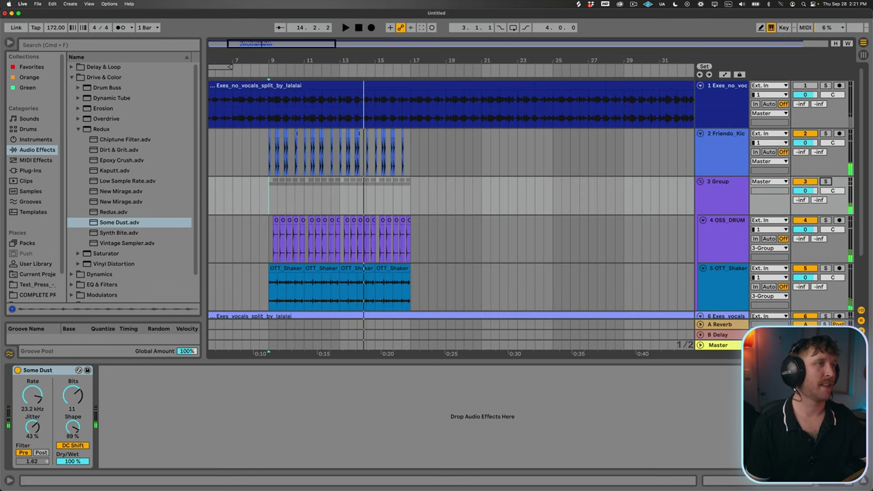
- Solo the Exes_no_vocals reference track and play it from bar 9
{"action": "left_click_drag", "start_coordinate": [333, 60], "coordinate": [331, 57]}
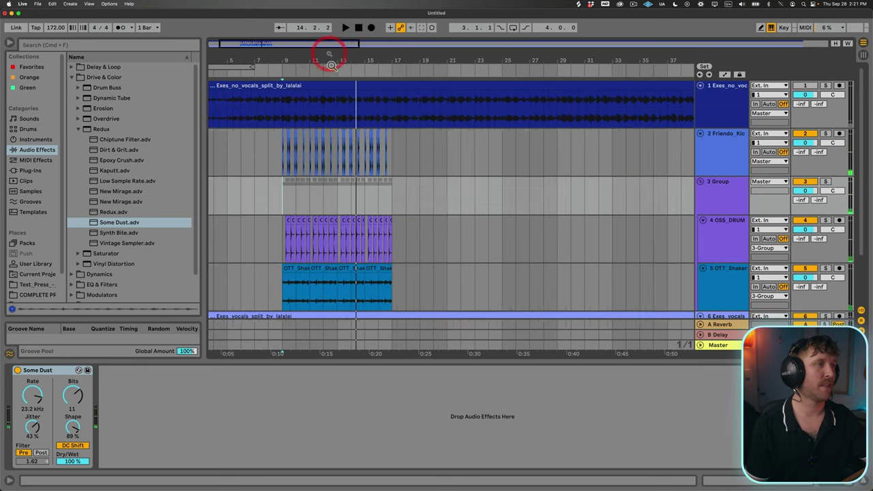
{"action": "scroll", "coordinate": [365, 227], "scroll_direction": "down", "scroll_amount": 5}
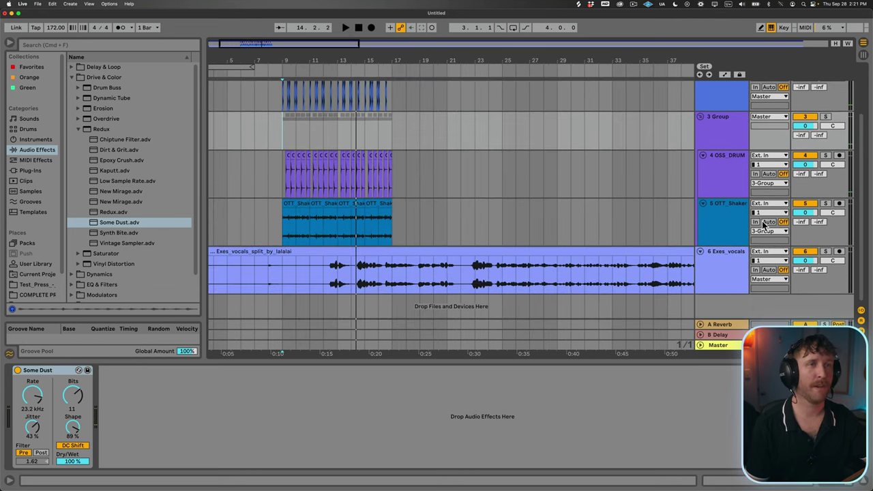
{"action": "scroll", "coordinate": [792, 157], "scroll_direction": "up", "scroll_amount": 5}
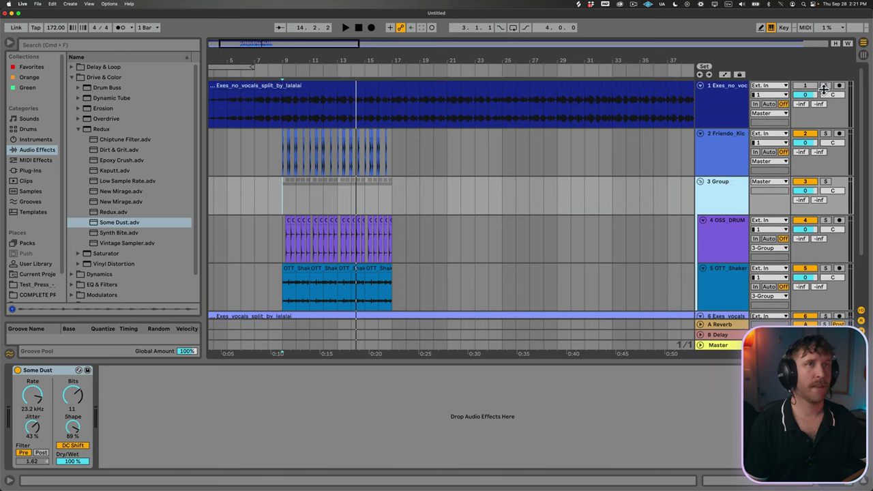
{"action": "left_click", "coordinate": [826, 86]}
{"action": "key", "text": "space"}
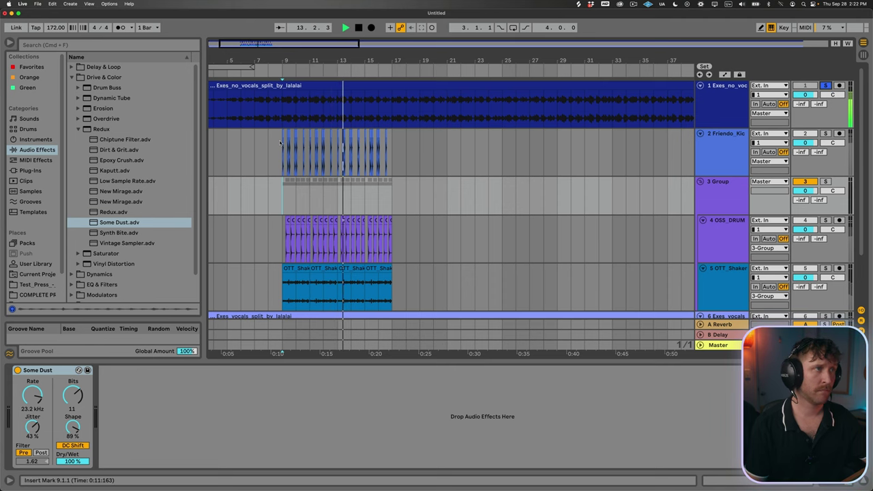
{"action": "key", "text": "space"}
- Move all kick, rim and shaker clips so they start at bar 13, and play the reference from there
{"action": "left_click_drag", "start_coordinate": [281, 141], "coordinate": [429, 281]}
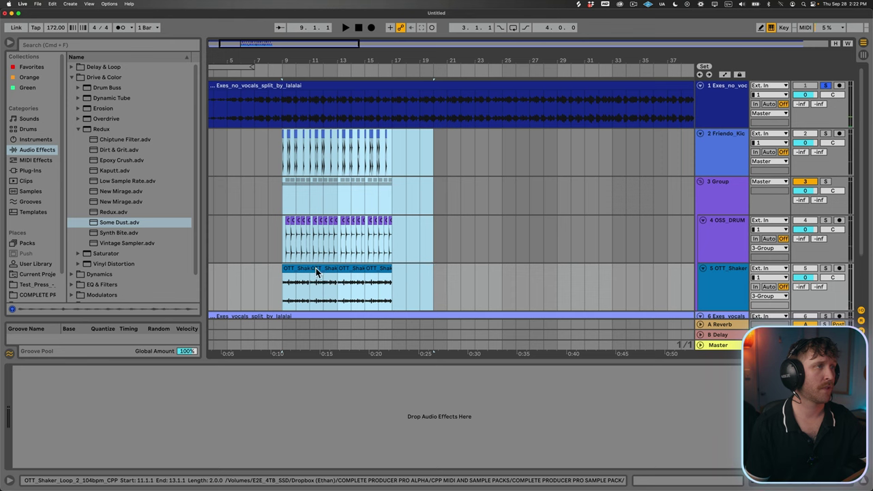
{"action": "left_click_drag", "start_coordinate": [316, 271], "coordinate": [371, 269]}
{"action": "left_click", "coordinate": [341, 107]}
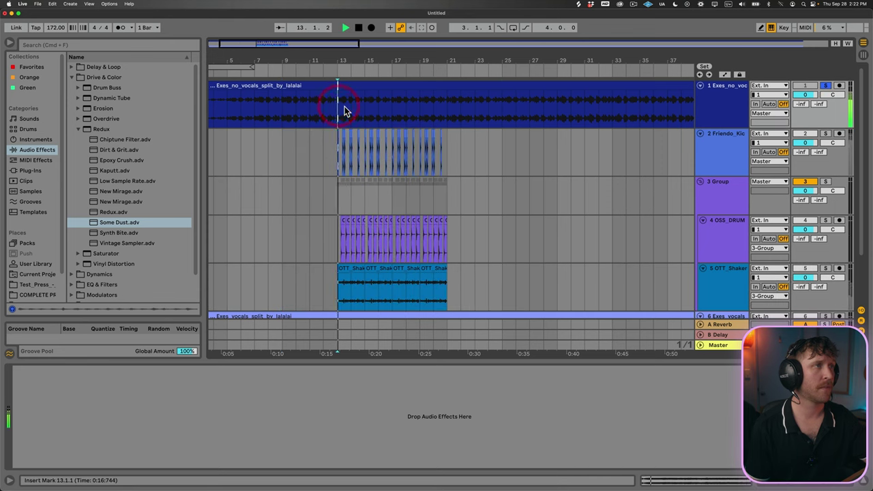
{"action": "left_click_drag", "start_coordinate": [437, 58], "coordinate": [308, 56]}
{"action": "key", "text": "space"}
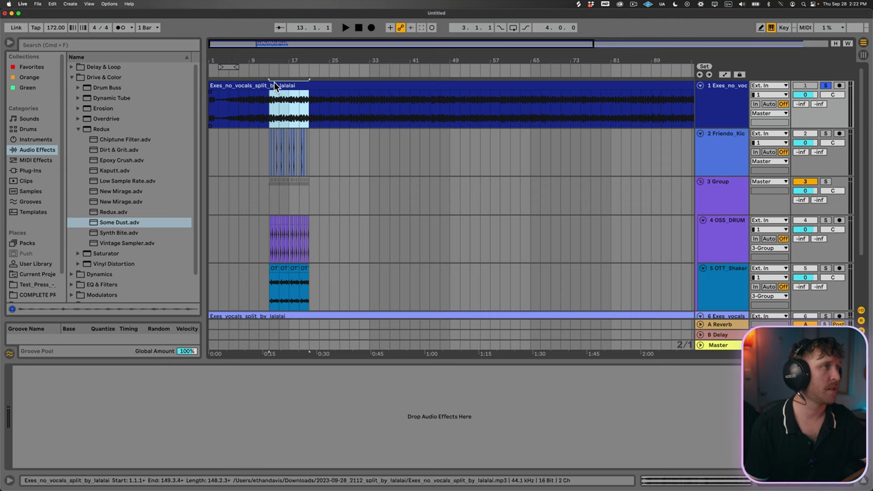
- Add a locator named VERSE at bar 13
{"action": "left_click_drag", "start_coordinate": [271, 62], "coordinate": [270, 102]}
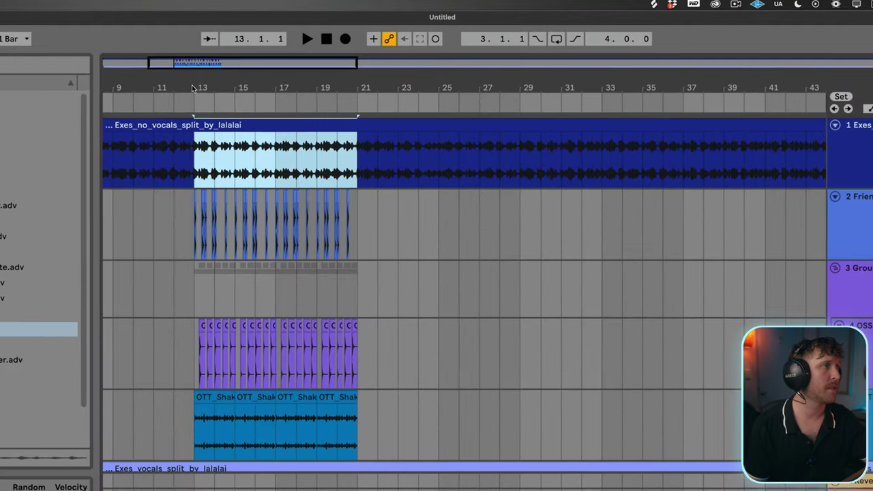
{"action": "right_click", "coordinate": [194, 106]}
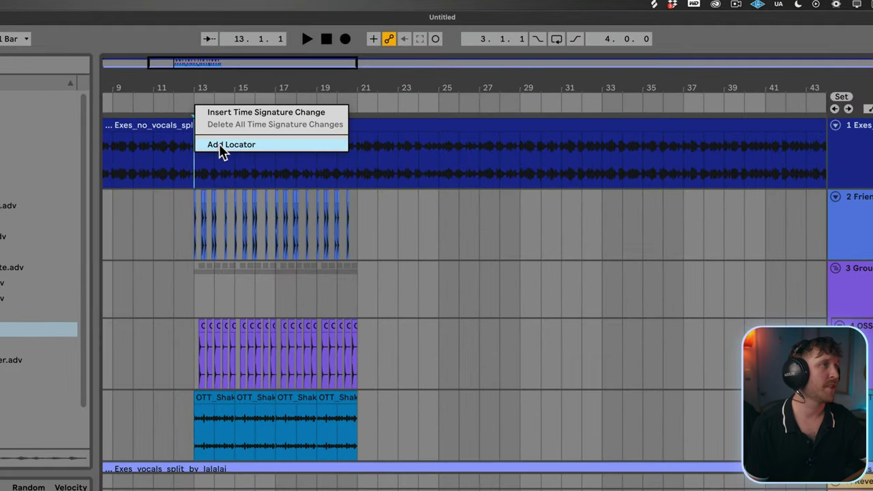
{"action": "left_click", "coordinate": [218, 143]}
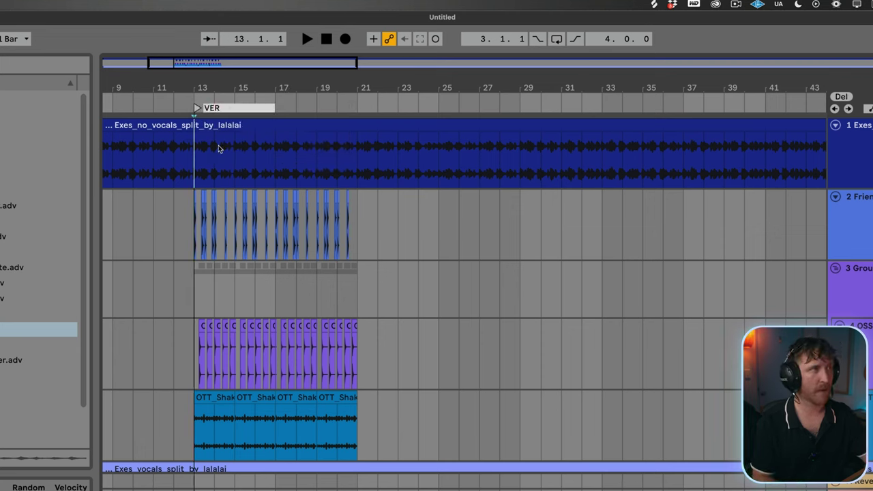
{"action": "key", "text": "Return"}
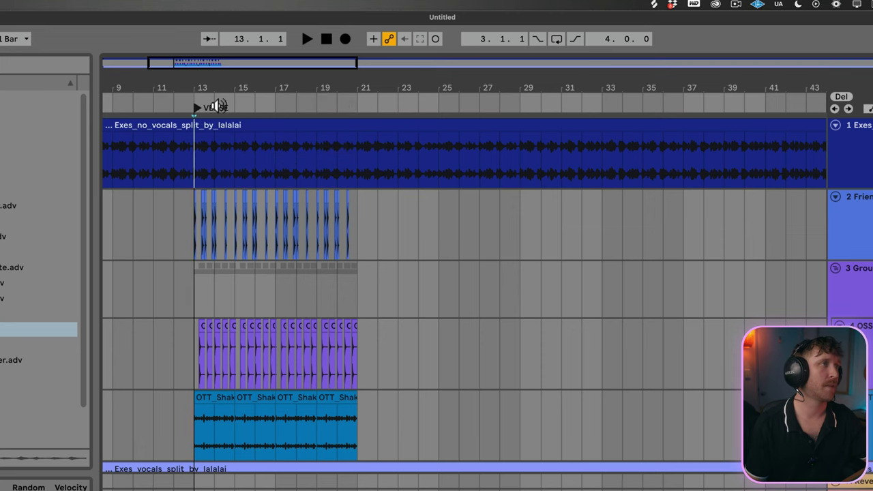
- Add a locator named CHORUS at bar 21, where the drum clips end
{"action": "right_click", "coordinate": [358, 108]}
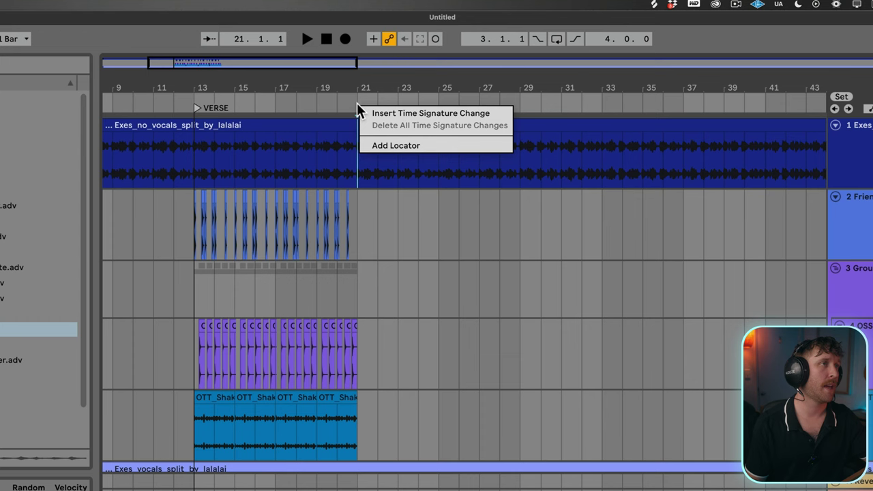
{"action": "left_click", "coordinate": [386, 146]}
{"action": "type", "text": "S"}
{"action": "key", "text": "Return"}
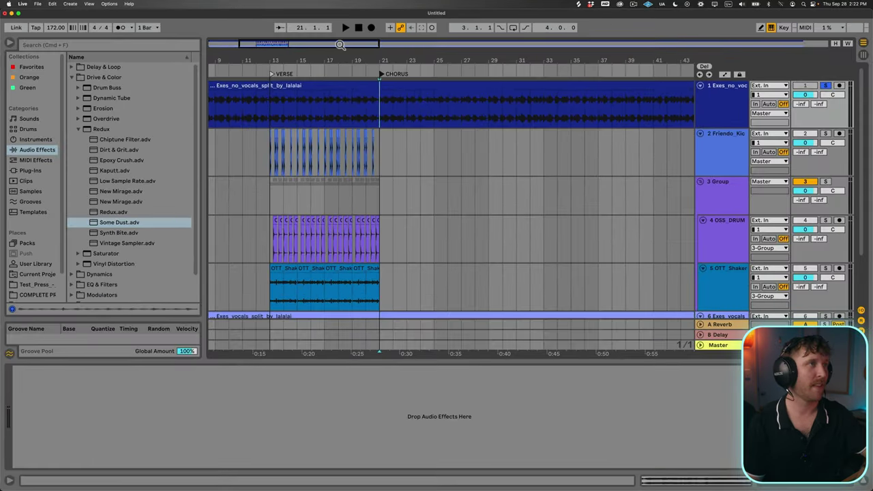
- Play the reference from bar 9 and listen to it from the verse and chorus starts
{"action": "left_click_drag", "start_coordinate": [340, 45], "coordinate": [338, 26]}
{"action": "left_click", "coordinate": [325, 147]}
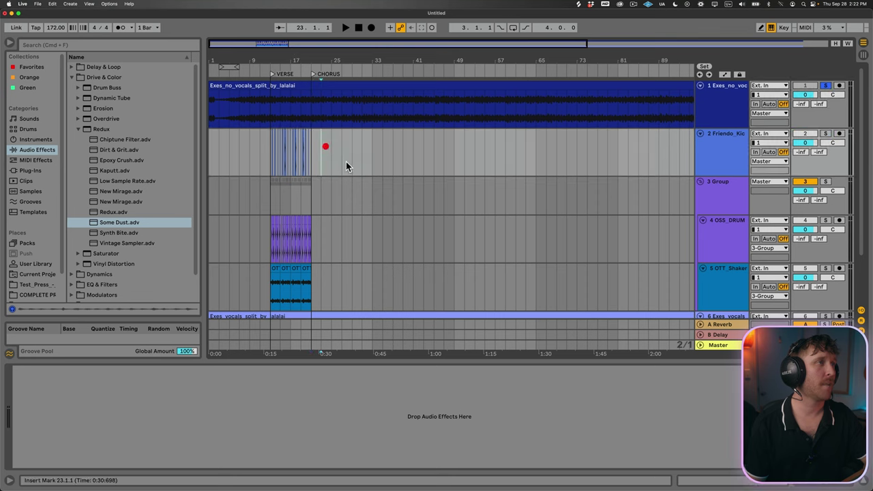
{"action": "left_click", "coordinate": [248, 146]}
{"action": "key", "text": "space"}
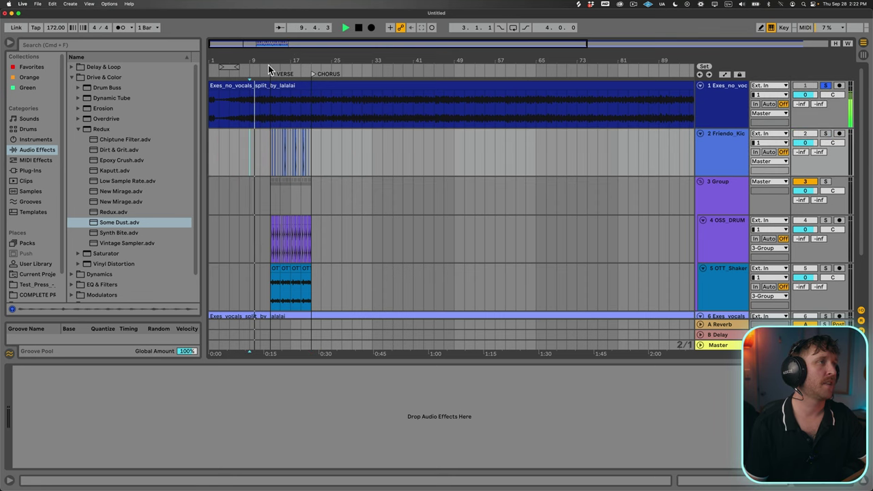
{"action": "key", "text": "space"}
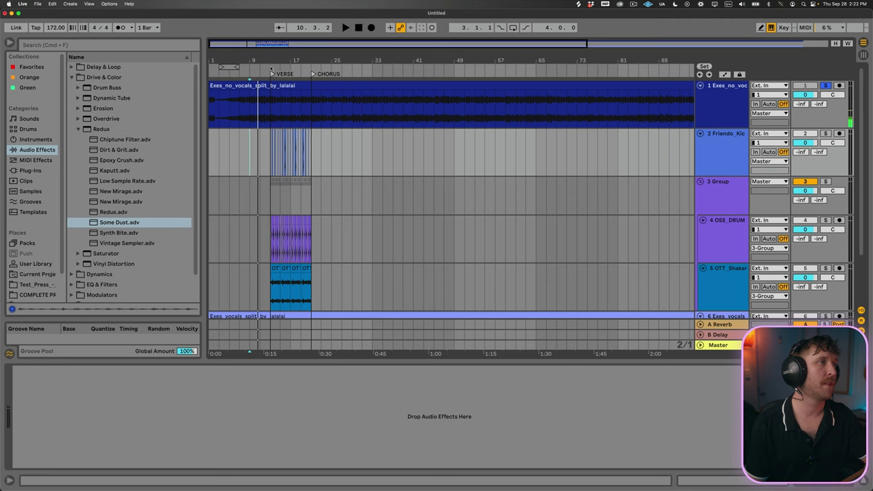
{"action": "left_click", "coordinate": [271, 69]}
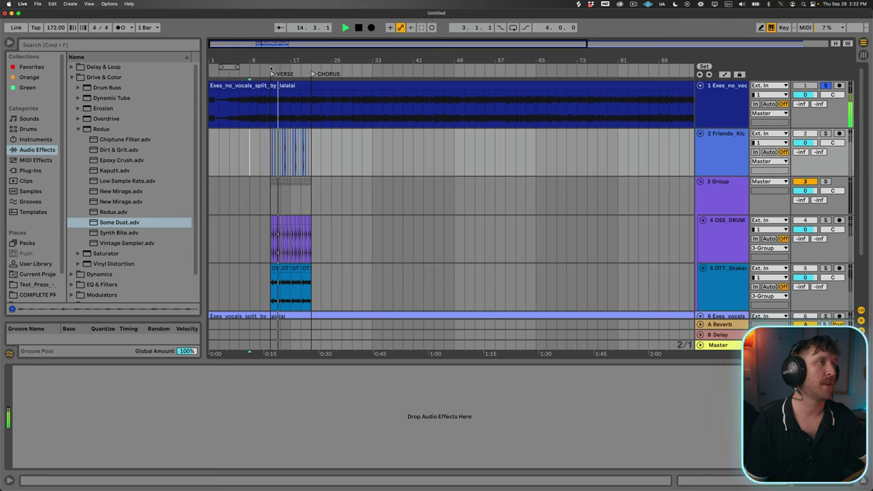
{"action": "left_click", "coordinate": [312, 70]}
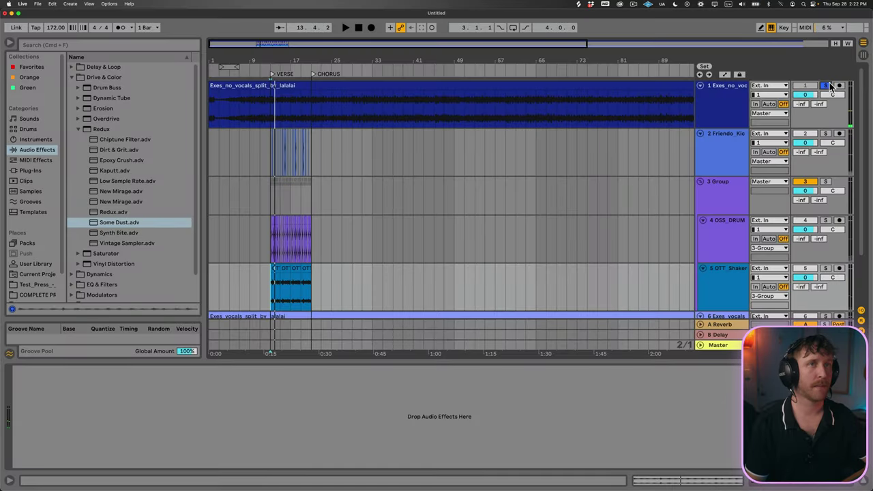
- Unsolo the Exes_no_vocals reference and insert a new audio track below the shaker track
{"action": "left_click", "coordinate": [828, 85]}
{"action": "scroll", "coordinate": [725, 155], "scroll_direction": "down", "scroll_amount": 3}
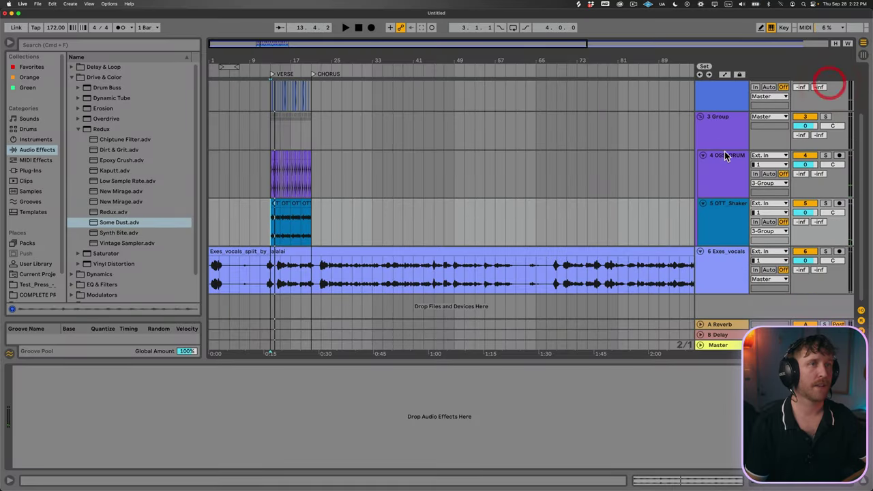
{"action": "key", "text": "super+t"}
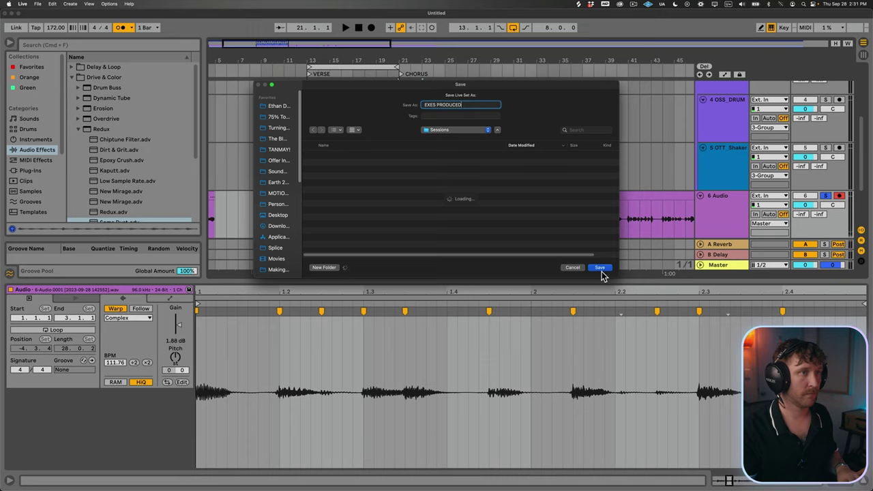
- Save the Live Set as EXES PRODUCED in Sessions and collect used media files from all sources into the project
{"action": "left_click", "coordinate": [599, 267]}
{"action": "left_click", "coordinate": [38, 4]}
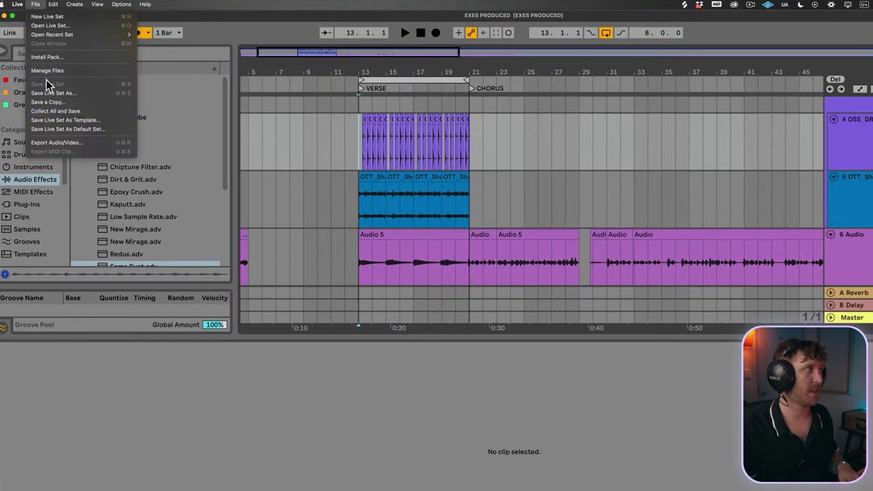
{"action": "left_click", "coordinate": [56, 111]}
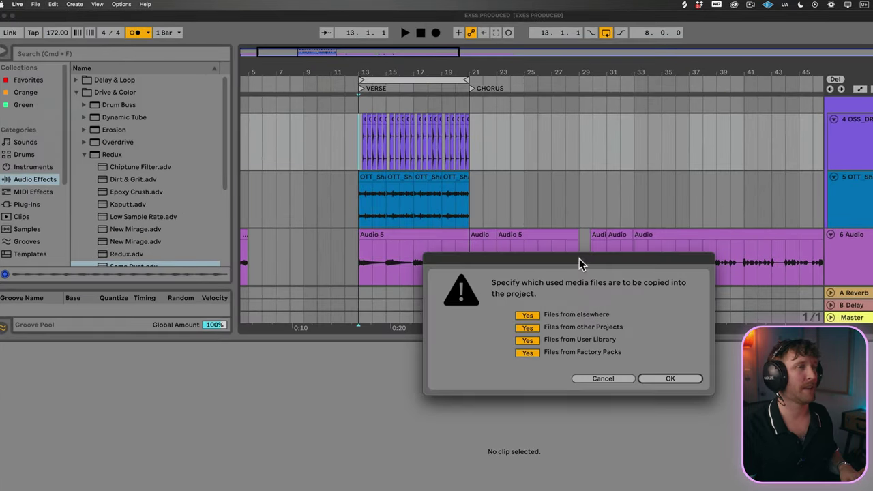
{"action": "left_click", "coordinate": [669, 378]}
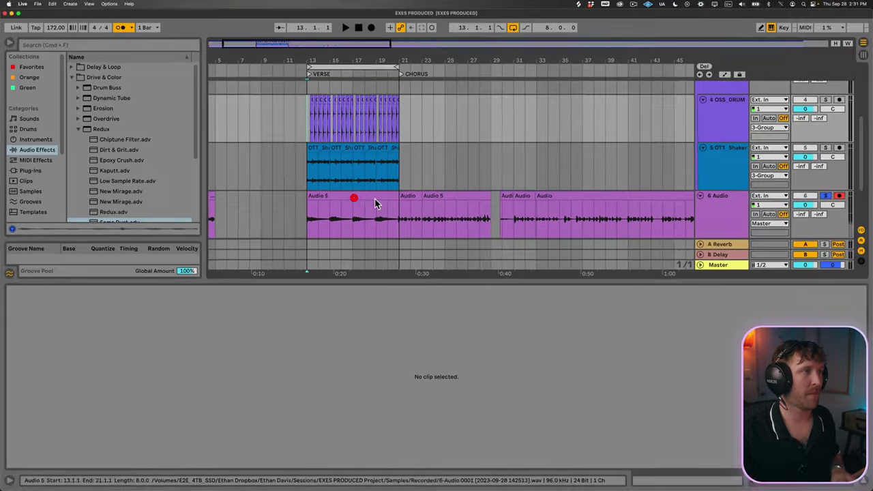
- Examine the recorded clips on track 6 across the intro, verse and chorus
{"action": "left_click", "coordinate": [353, 198]}
{"action": "left_click", "coordinate": [390, 195]}
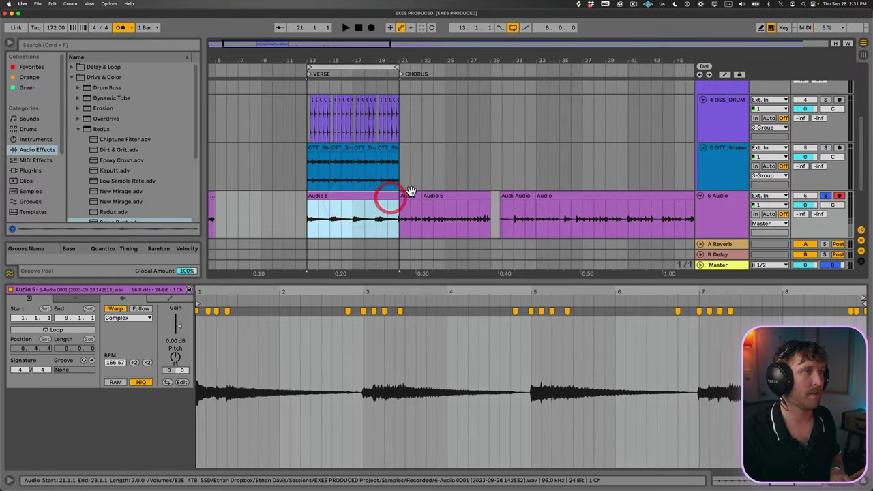
{"action": "left_click", "coordinate": [413, 191]}
{"action": "left_click", "coordinate": [386, 203]}
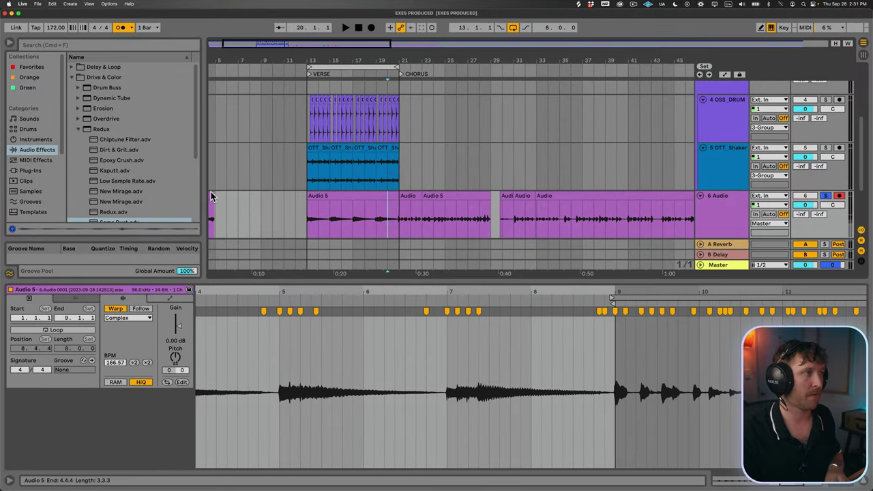
{"action": "left_click", "coordinate": [211, 197]}
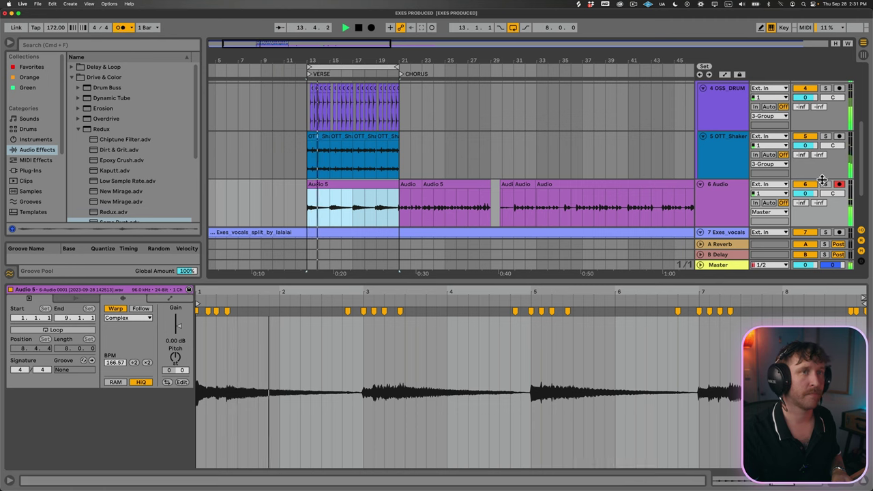
- Raise the volume of track 6 to 6 dB and select its first chorus clip
{"action": "left_click_drag", "start_coordinate": [806, 193], "coordinate": [807, 192]}
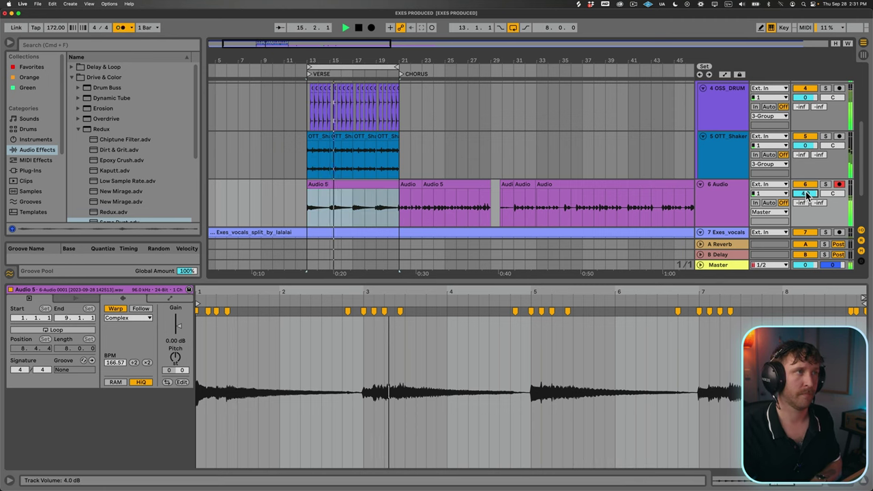
{"action": "left_click", "coordinate": [405, 185]}
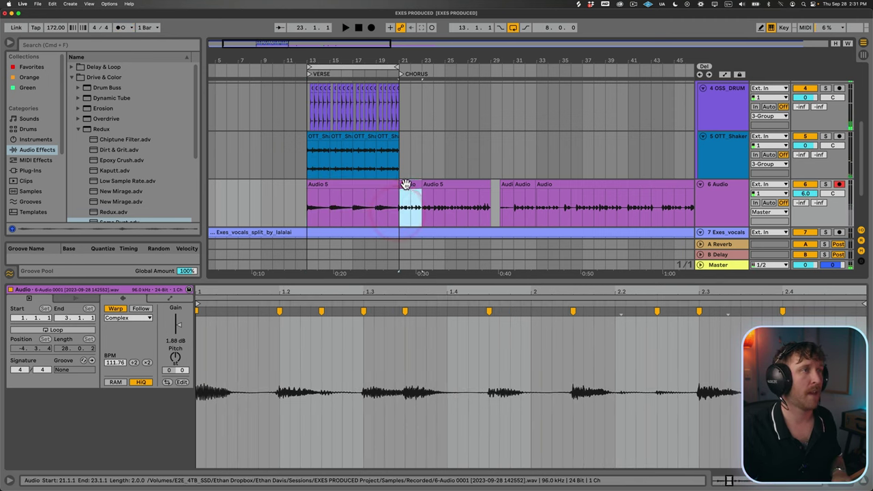
- Duplicate the verse drum and shaker clips into bars 21 to 29 and play from the chorus start with looping off
{"action": "left_click_drag", "start_coordinate": [401, 162], "coordinate": [300, 98]}
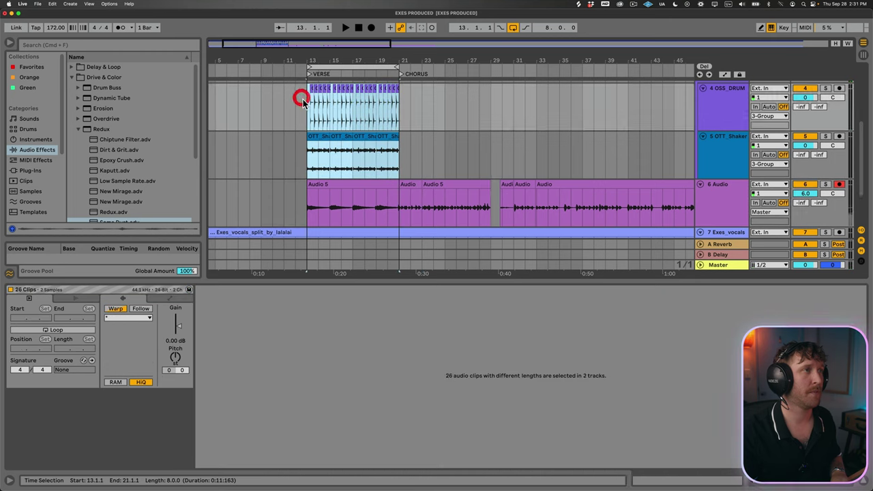
{"action": "key", "text": "super+d"}
{"action": "left_click", "coordinate": [514, 29]}
{"action": "left_click", "coordinate": [411, 176]}
{"action": "key", "text": "space"}
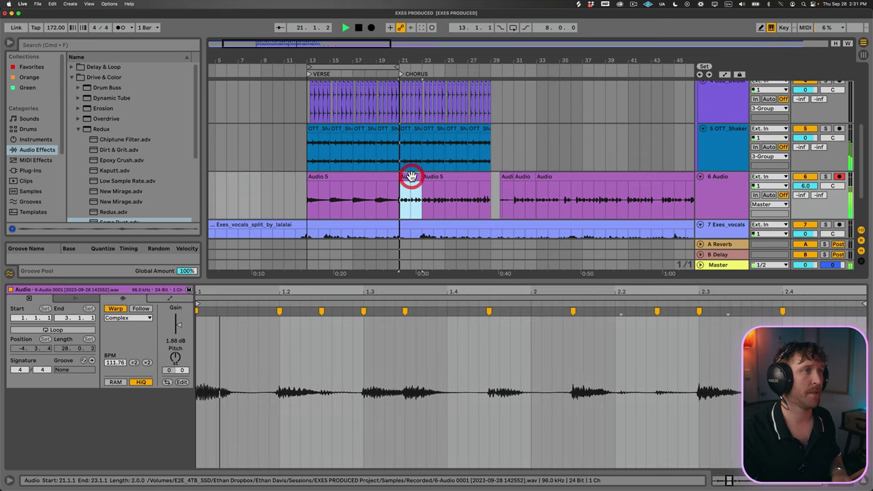
- Select track 6 and show the Local VST plug-ins in the browser, collapsing the AUv2 list
{"action": "left_click", "coordinate": [721, 182]}
{"action": "scroll", "coordinate": [604, 185], "scroll_direction": "down", "scroll_amount": 3}
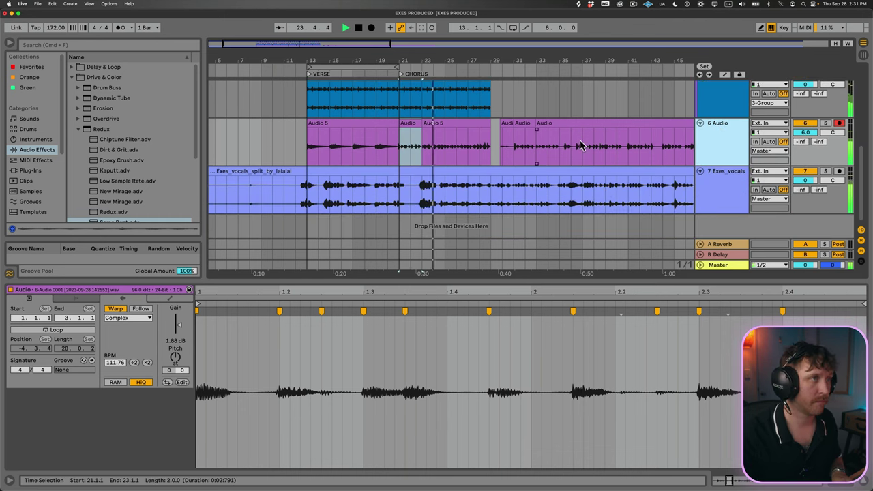
{"action": "left_click_drag", "start_coordinate": [476, 60], "coordinate": [403, 57]}
{"action": "left_click", "coordinate": [390, 124]}
{"action": "left_click", "coordinate": [30, 170]}
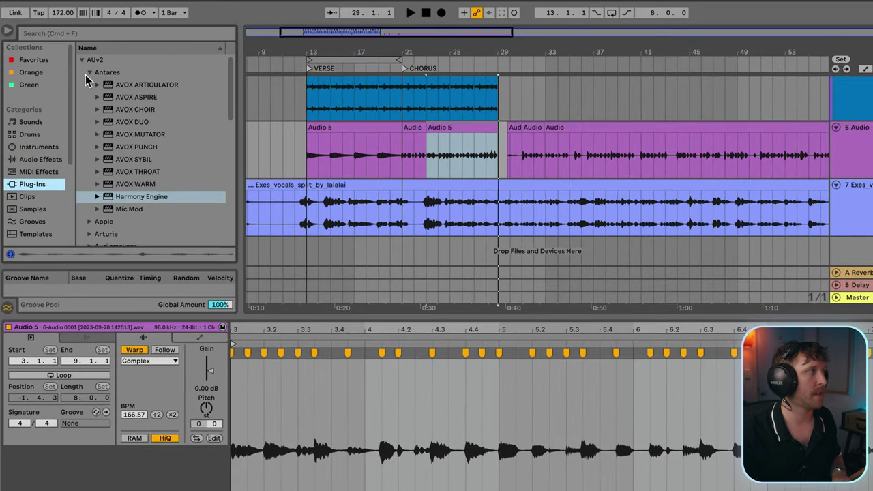
{"action": "left_click", "coordinate": [88, 73]}
{"action": "left_click", "coordinate": [83, 60]}
{"action": "left_click", "coordinate": [89, 95]}
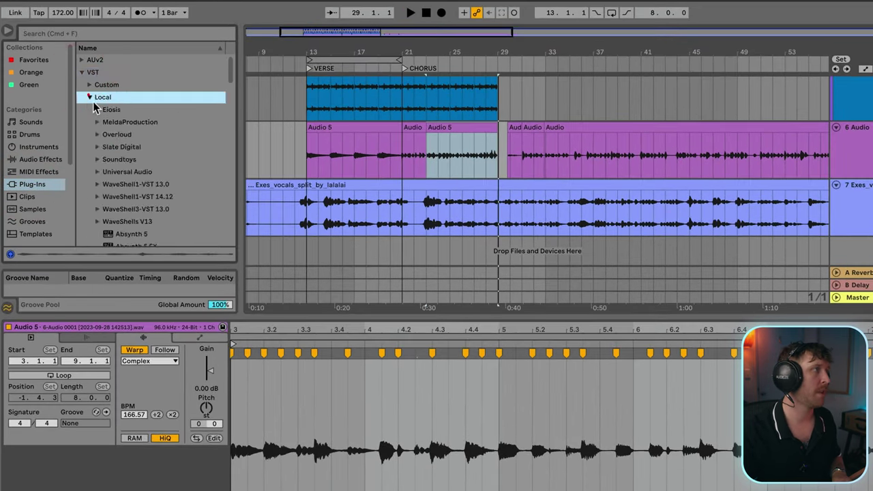
- Load the CLA-2A Stereo compressor from the WaveShells V13 plug-ins onto track 6
{"action": "scroll", "coordinate": [155, 242], "scroll_direction": "down", "scroll_amount": 10}
{"action": "scroll", "coordinate": [146, 218], "scroll_direction": "up", "scroll_amount": 10}
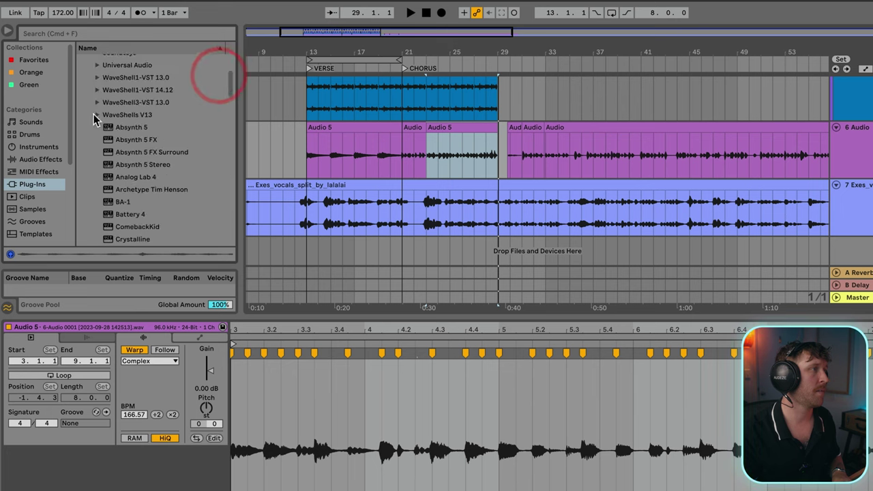
{"action": "left_click", "coordinate": [98, 115]}
{"action": "left_click", "coordinate": [106, 127]}
{"action": "scroll", "coordinate": [137, 163], "scroll_direction": "down", "scroll_amount": 3}
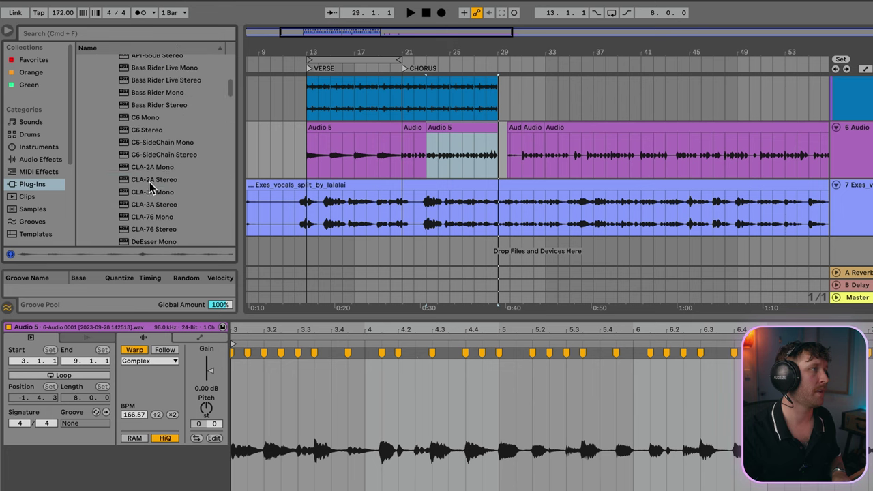
{"action": "left_click", "coordinate": [150, 181]}
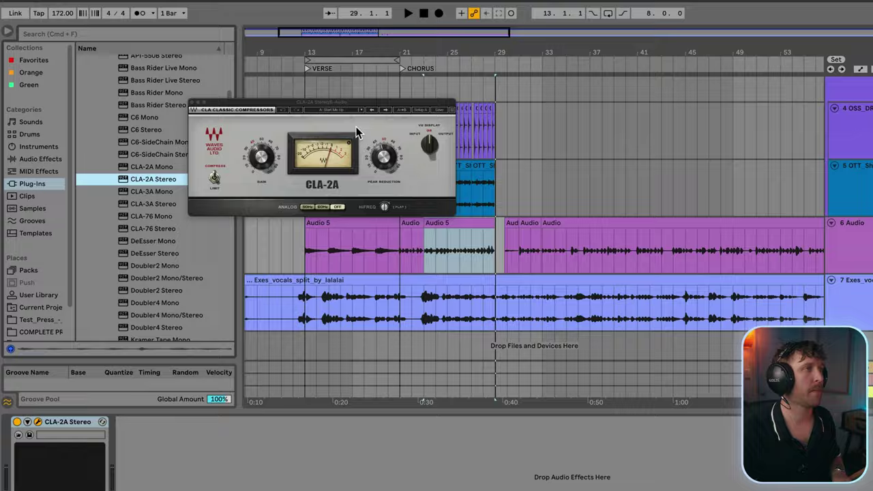
- Play track 6 from the verse start with the compressor window closed and set its volume to 3 dB
{"action": "left_click", "coordinate": [307, 241]}
{"action": "key", "text": "space"}
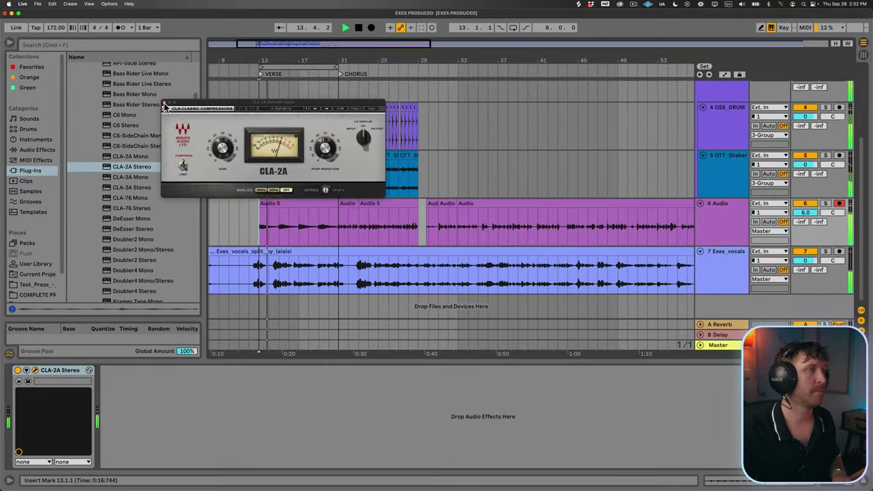
{"action": "left_click", "coordinate": [164, 106]}
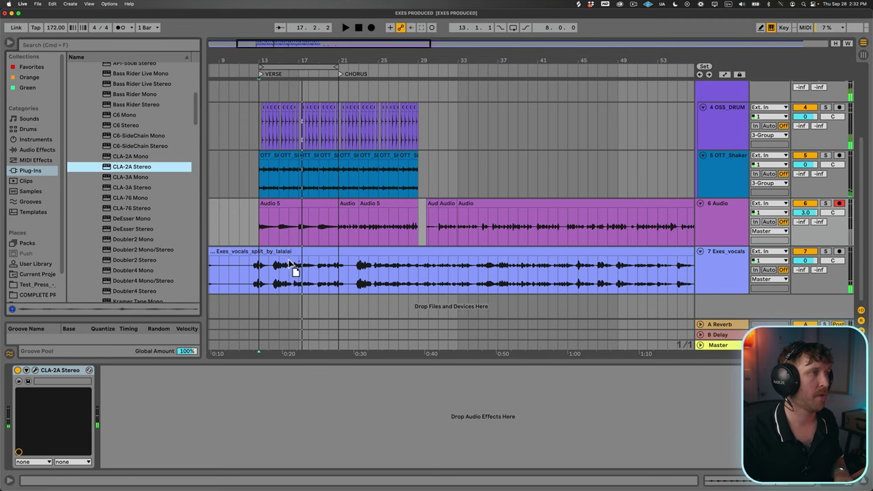
- Add CLA-2A Stereo with the Vox preset to the Exes_vocals track and set the track volume to -3 dB
{"action": "left_click", "coordinate": [259, 273]}
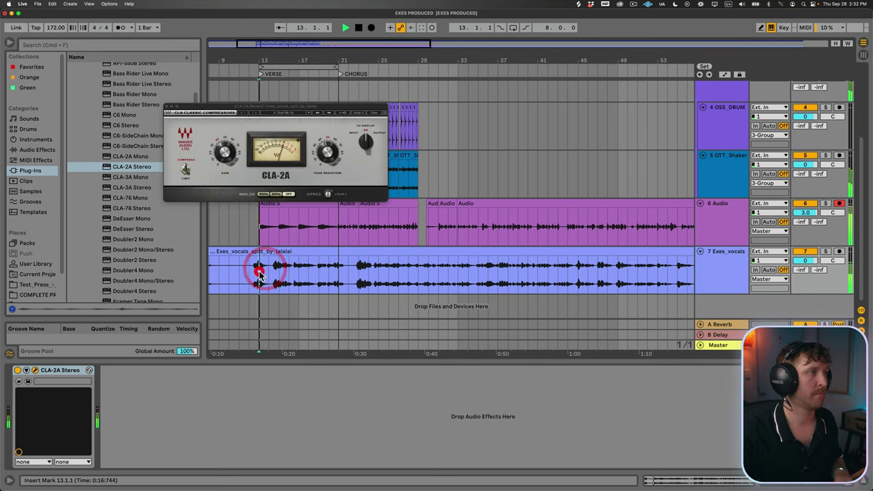
{"action": "left_click", "coordinate": [168, 109]}
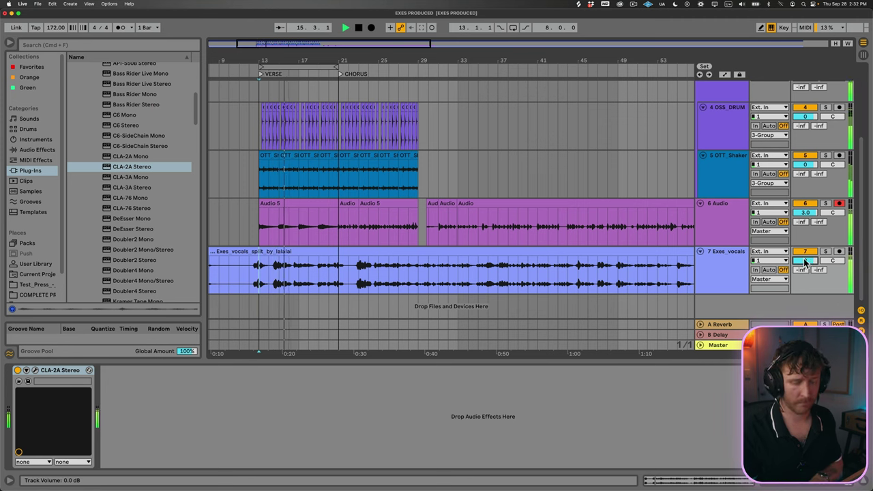
{"action": "type", "text": "-4"}
{"action": "key", "text": "Return"}
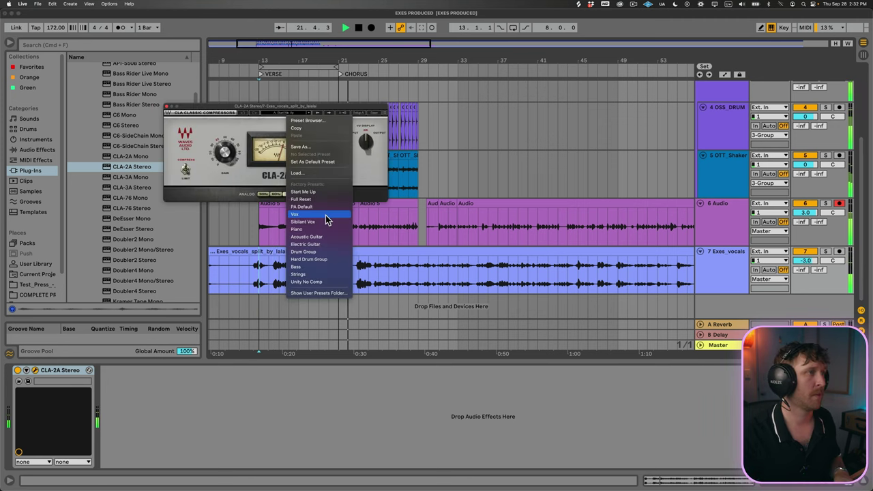
{"action": "left_click", "coordinate": [326, 215]}
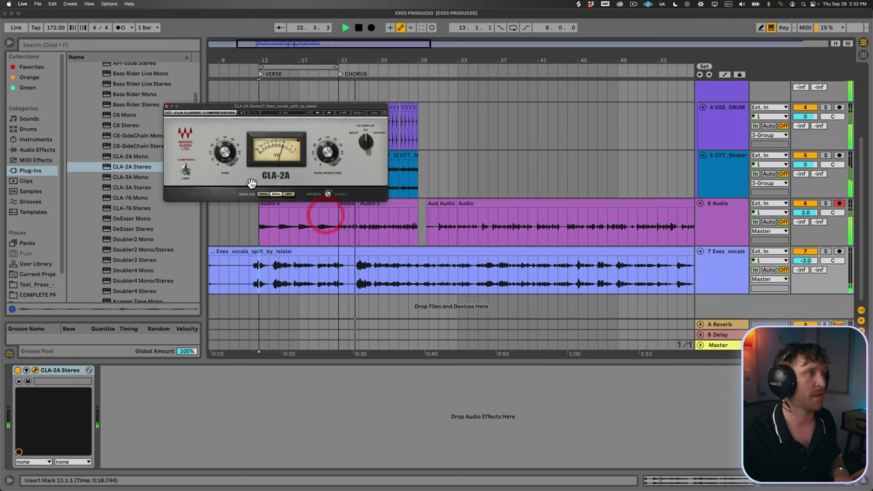
{"action": "left_click", "coordinate": [167, 107]}
- Duplicate the drum, shaker and track 6 clips of bars 21 to 29 into bars 29 to 37
{"action": "left_click_drag", "start_coordinate": [418, 229], "coordinate": [337, 47]}
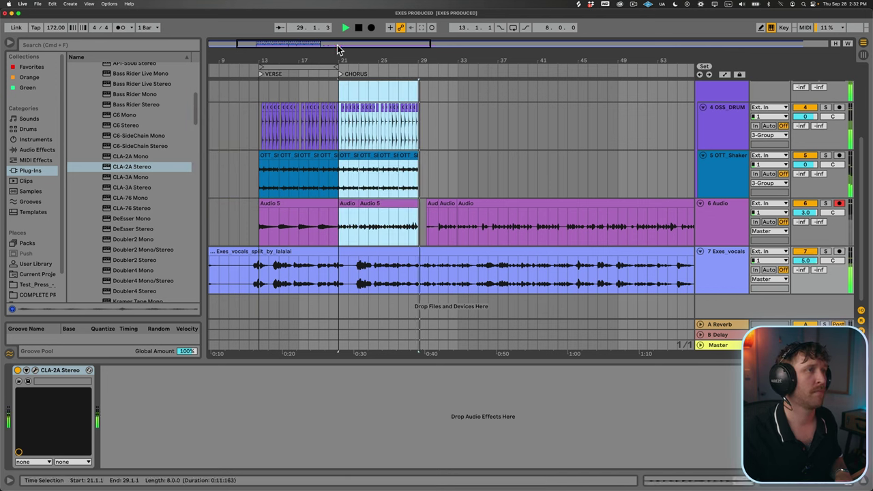
{"action": "key", "text": "super+l"}
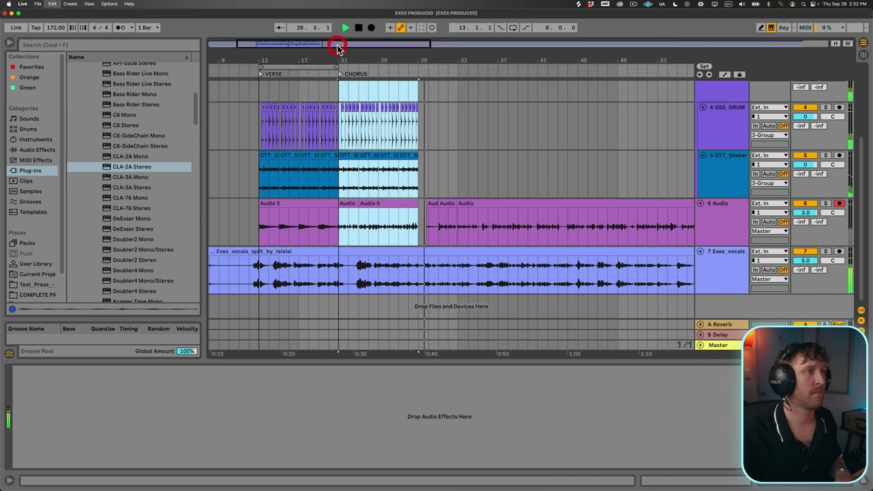
{"action": "key", "text": "super+d"}
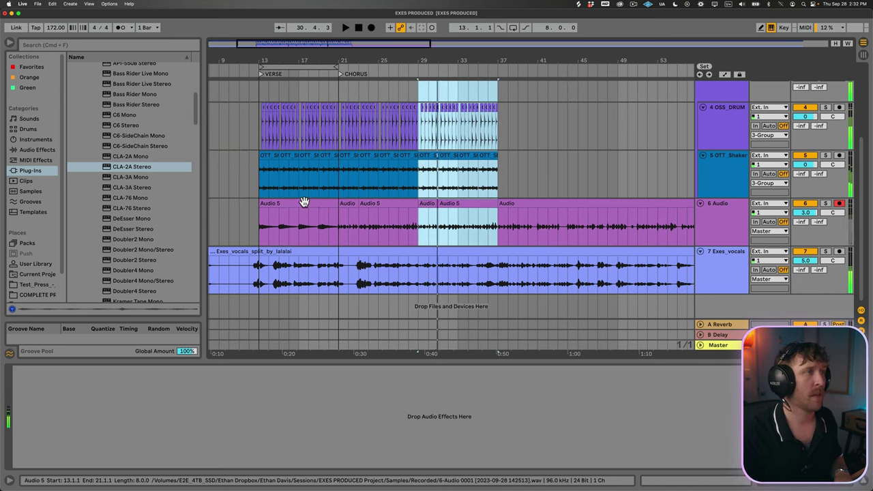
- Duplicate the track 6 verse clip into bars 21 to 29 and play the track 6 clips from bar 29
{"action": "left_click", "coordinate": [304, 203]}
{"action": "left_click", "coordinate": [429, 203]}
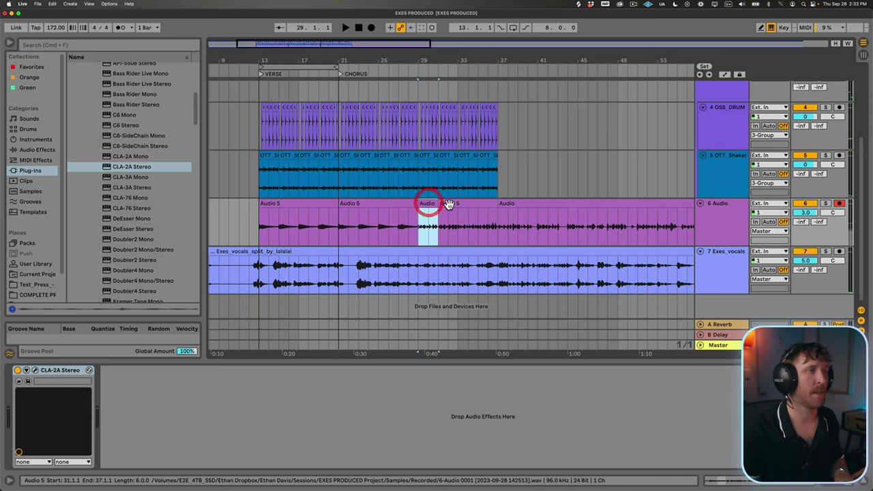
{"action": "left_click", "coordinate": [450, 204], "text": "shift"}
{"action": "key", "text": "space"}
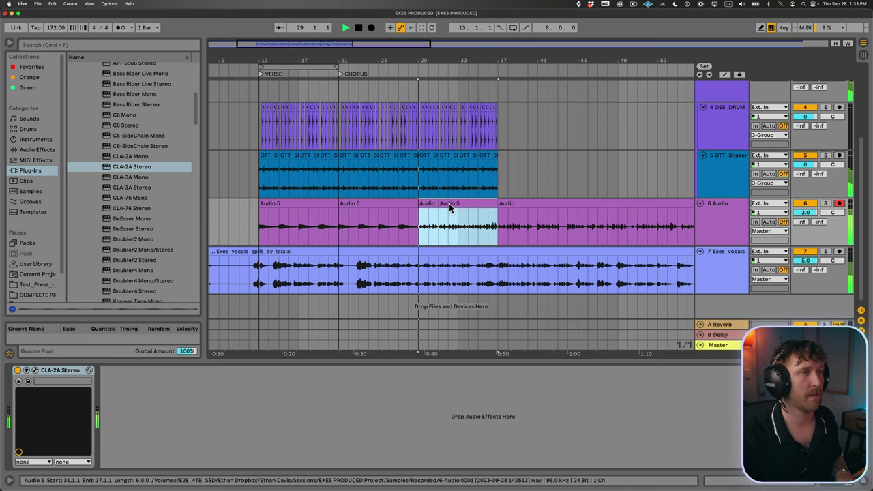
- Move the CHORUS locator to bar 29 and place the insert mark at bar 37
{"action": "left_click_drag", "start_coordinate": [458, 60], "coordinate": [437, 56]}
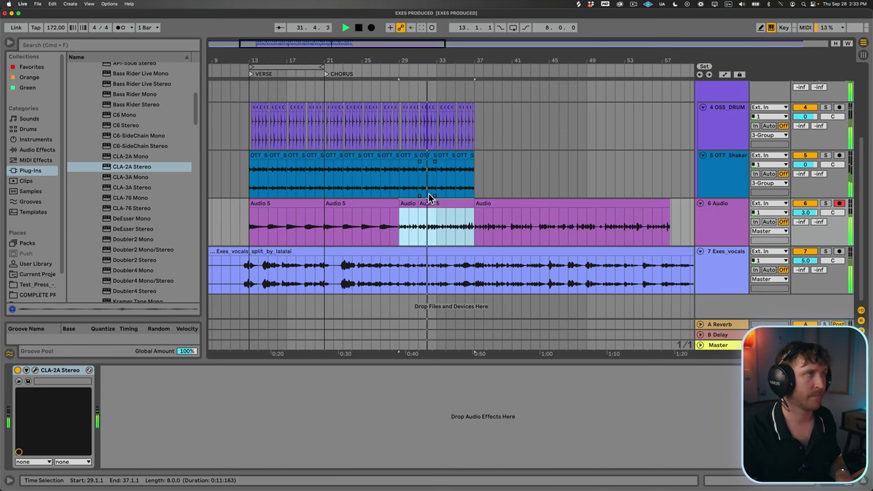
{"action": "left_click", "coordinate": [337, 75]}
{"action": "left_click_drag", "start_coordinate": [337, 75], "coordinate": [401, 66]}
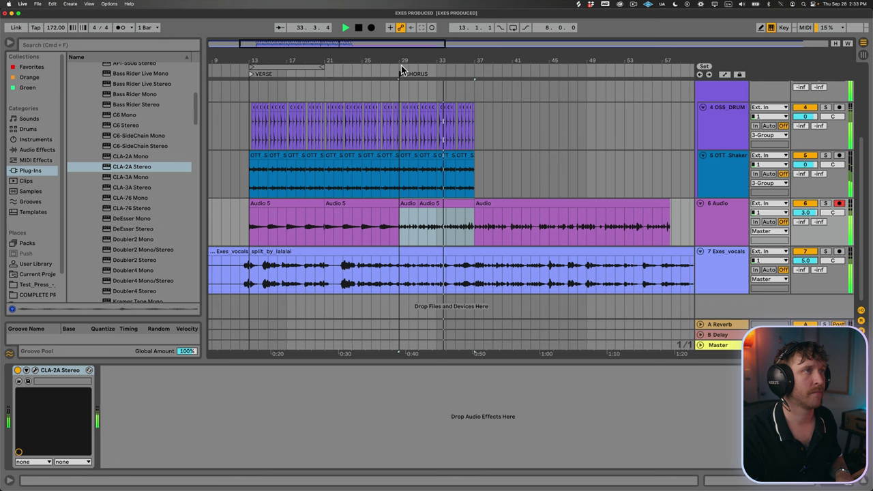
{"action": "left_click", "coordinate": [474, 96]}
{"action": "scroll", "coordinate": [474, 97], "scroll_direction": "right", "scroll_amount": 1}
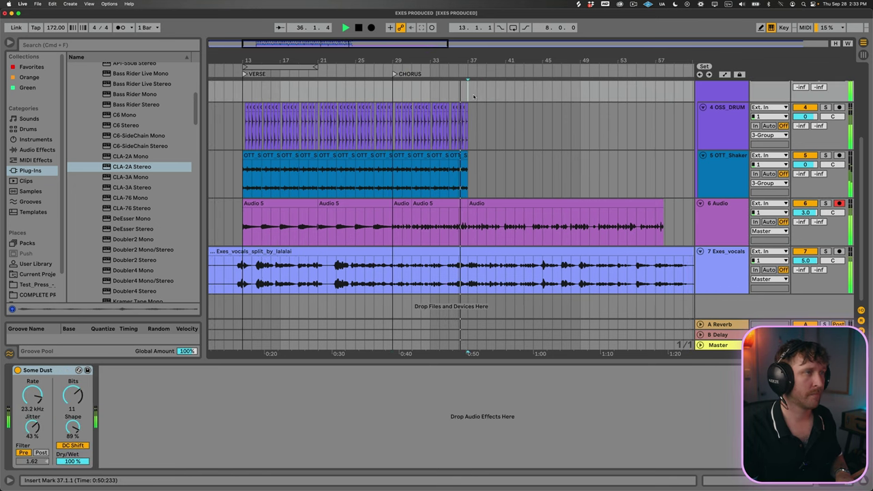